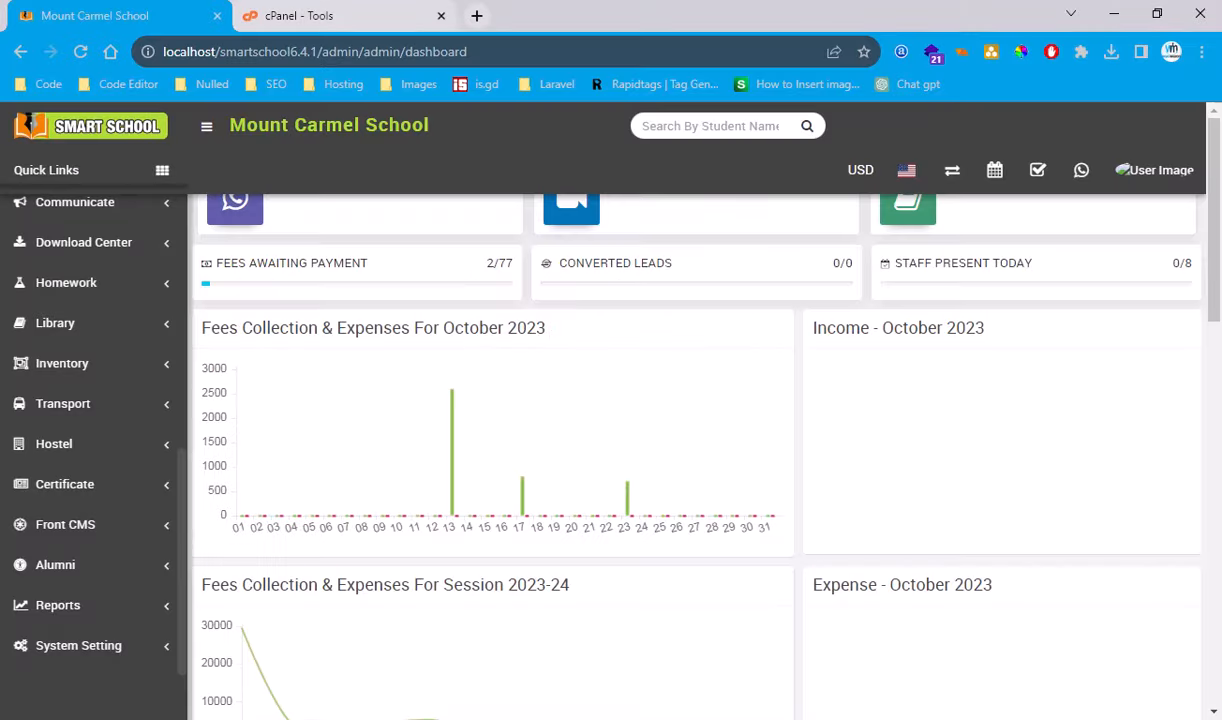
- Open the WhatsApp settings from the system settings and show the Whatsapp Sender gateway options
{"action": "scroll", "coordinate": [78, 655], "scroll_direction": "up", "scroll_amount": 1}
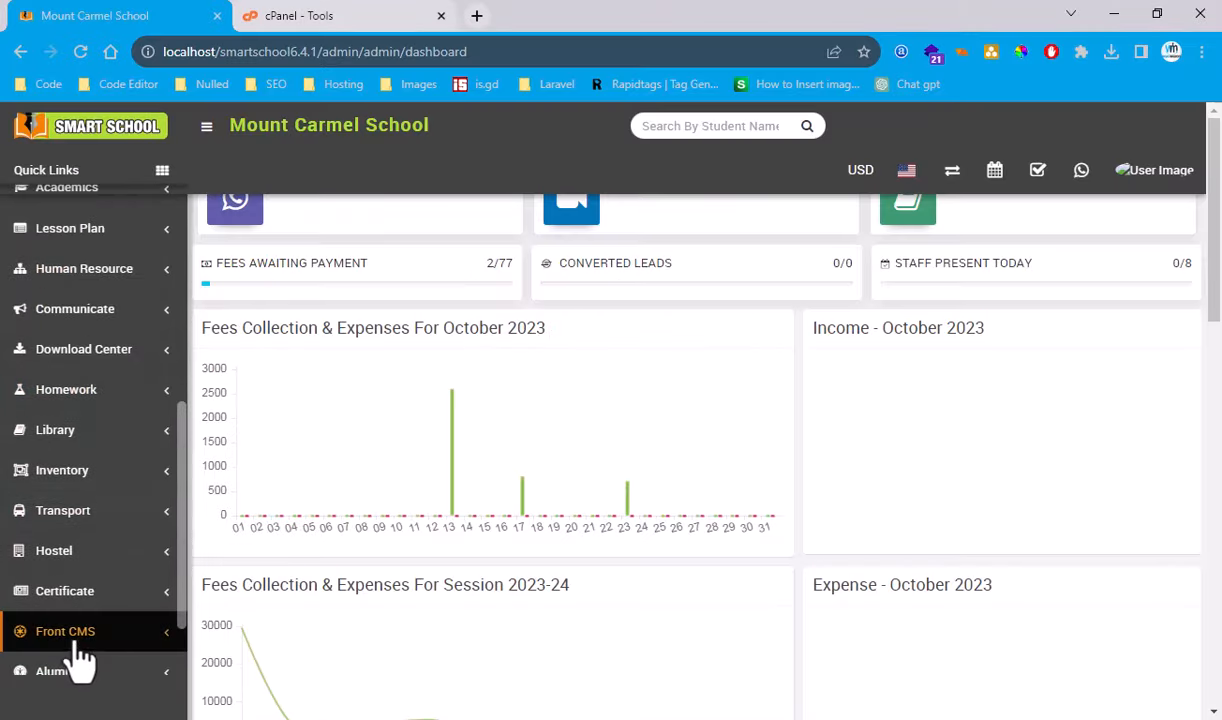
{"action": "scroll", "coordinate": [101, 385], "scroll_direction": "down", "scroll_amount": 1}
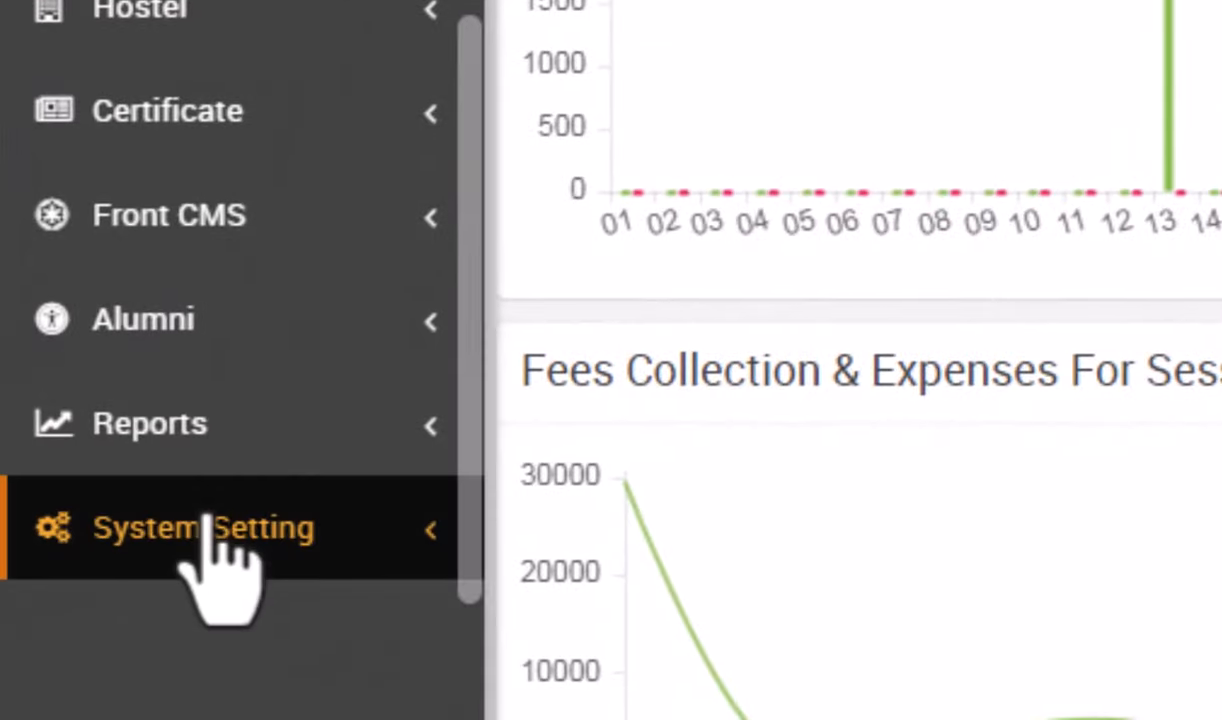
{"action": "left_click", "coordinate": [173, 548]}
{"action": "scroll", "coordinate": [158, 418], "scroll_direction": "down", "scroll_amount": 5}
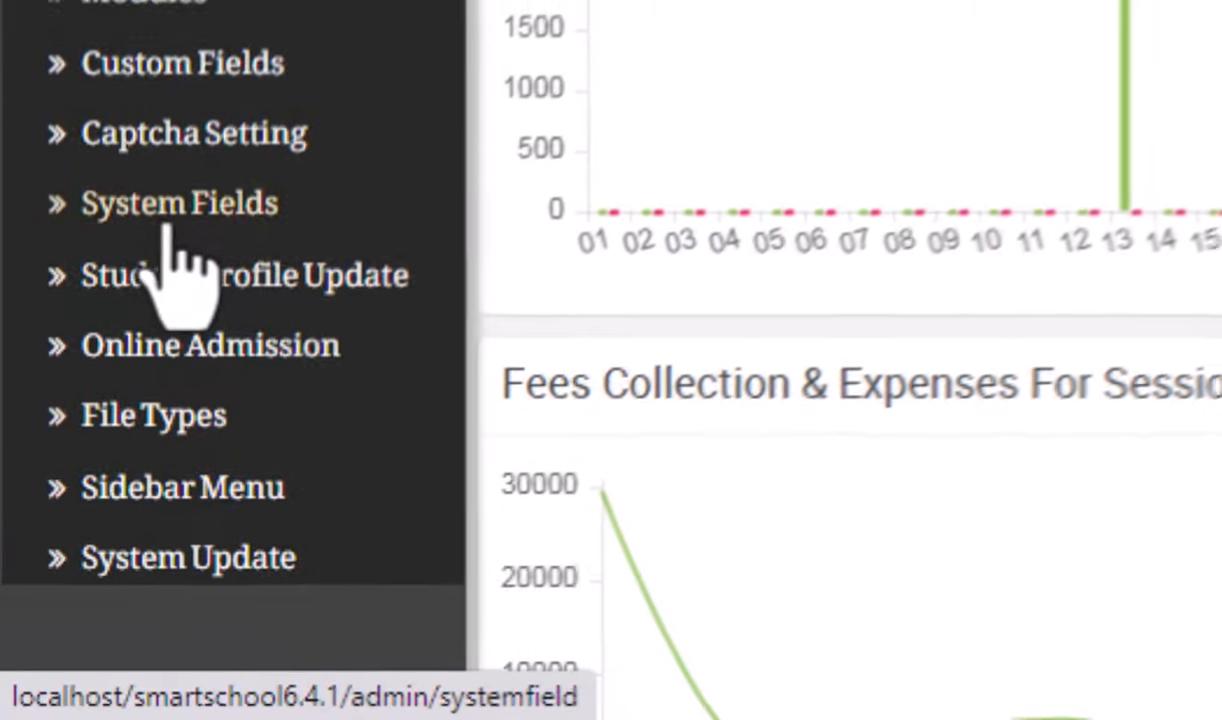
{"action": "scroll", "coordinate": [164, 240], "scroll_direction": "up", "scroll_amount": 3}
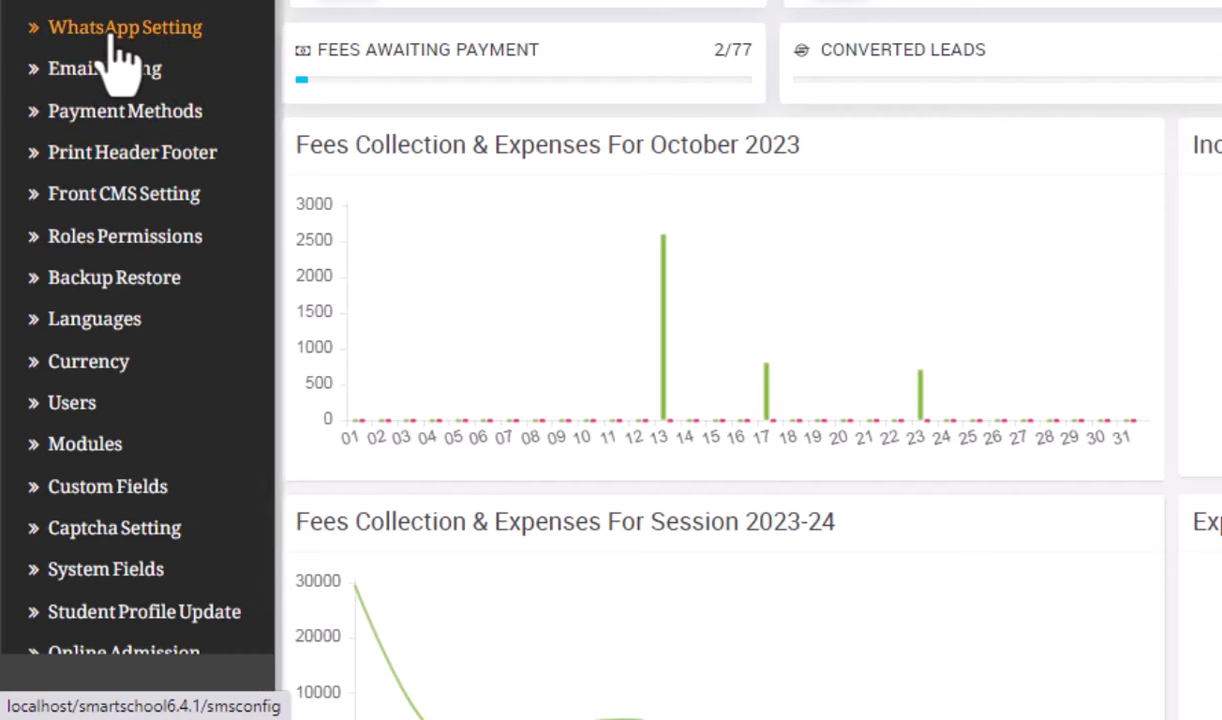
{"action": "left_click", "coordinate": [60, 30]}
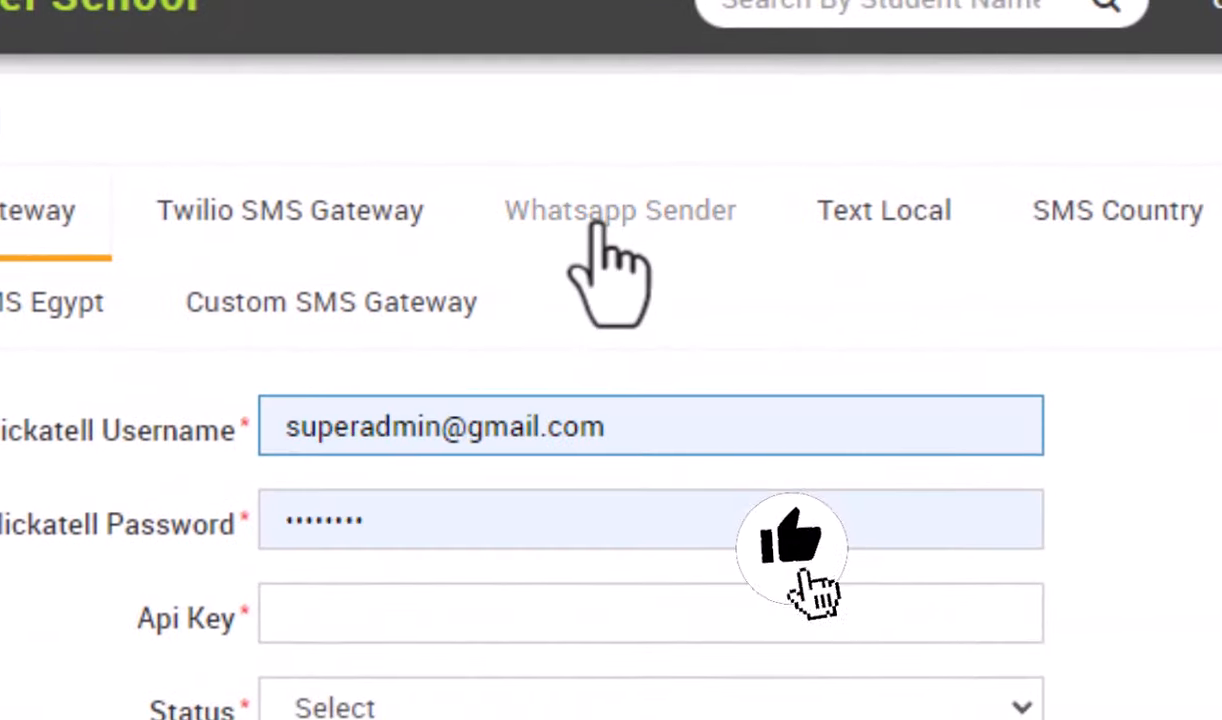
{"action": "left_click", "coordinate": [598, 225]}
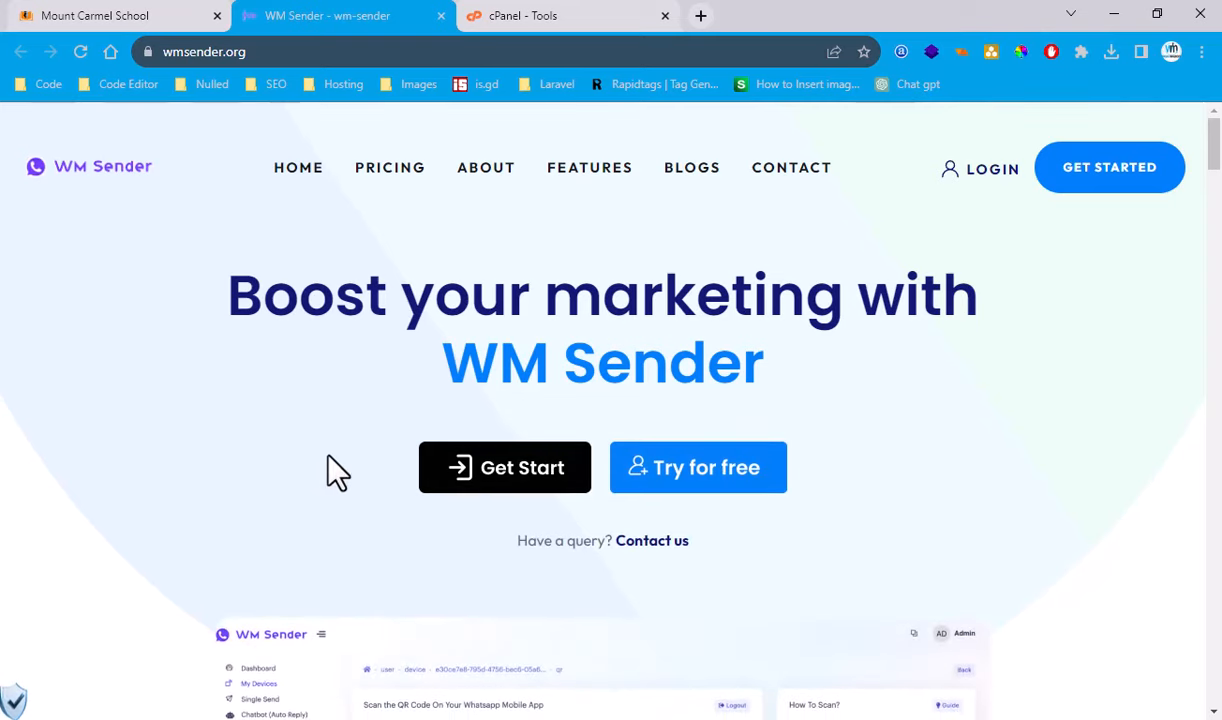
- Switch to the WM Sender website, review its pricing plans and open the sign-up for the Enterprise plan
{"action": "scroll", "coordinate": [591, 395], "scroll_direction": "down", "scroll_amount": 3}
{"action": "scroll", "coordinate": [550, 450], "scroll_direction": "up", "scroll_amount": 3}
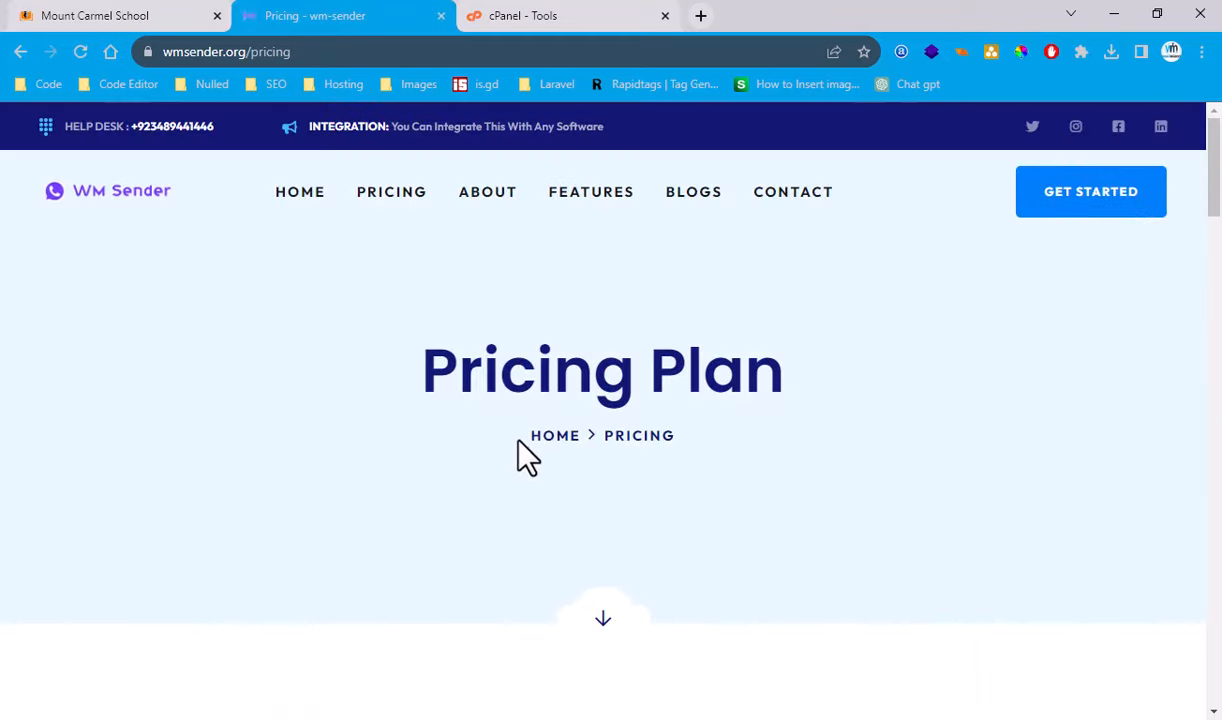
{"action": "scroll", "coordinate": [506, 390], "scroll_direction": "down", "scroll_amount": 3}
{"action": "scroll", "coordinate": [540, 400], "scroll_direction": "down", "scroll_amount": 5}
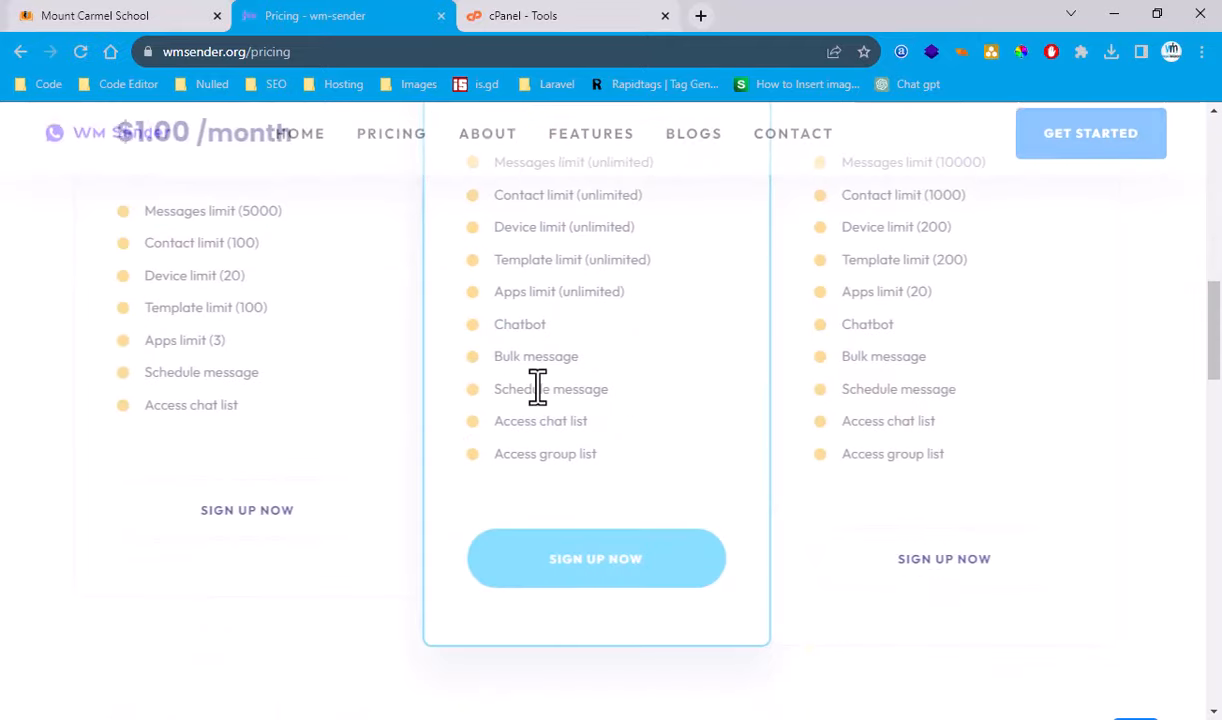
{"action": "scroll", "coordinate": [251, 477], "scroll_direction": "up", "scroll_amount": 3}
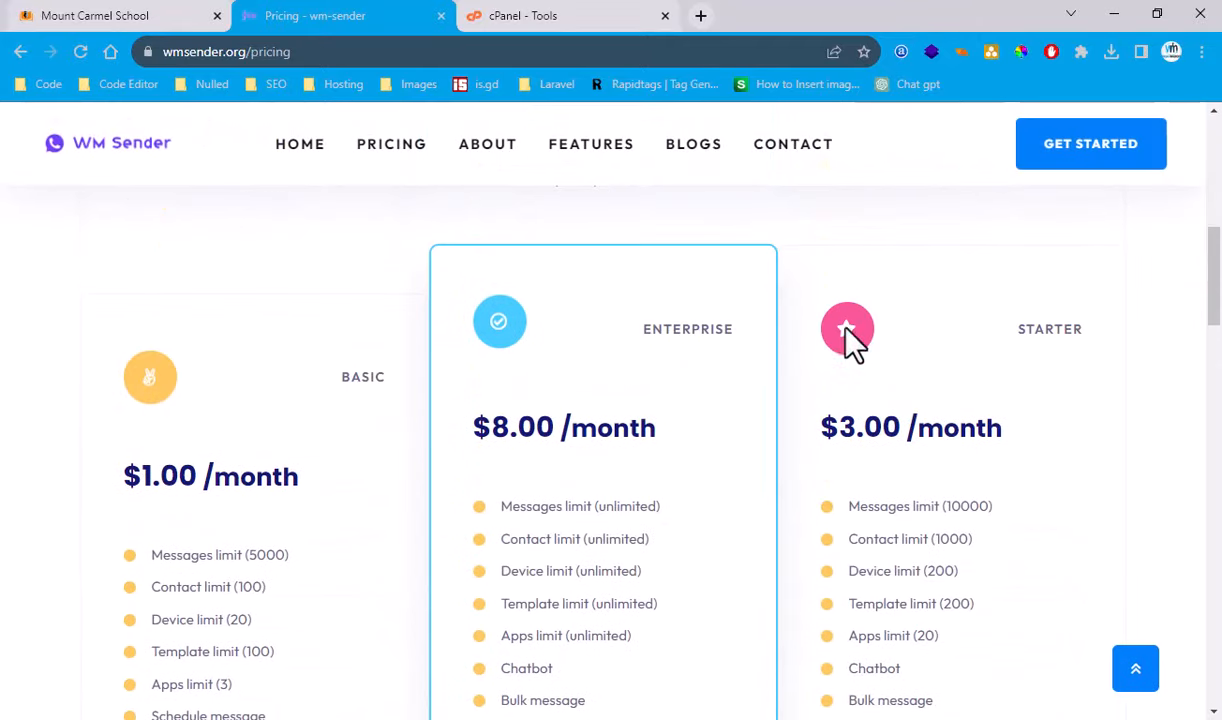
{"action": "scroll", "coordinate": [847, 340], "scroll_direction": "down", "scroll_amount": 3}
{"action": "left_click", "coordinate": [627, 566]}
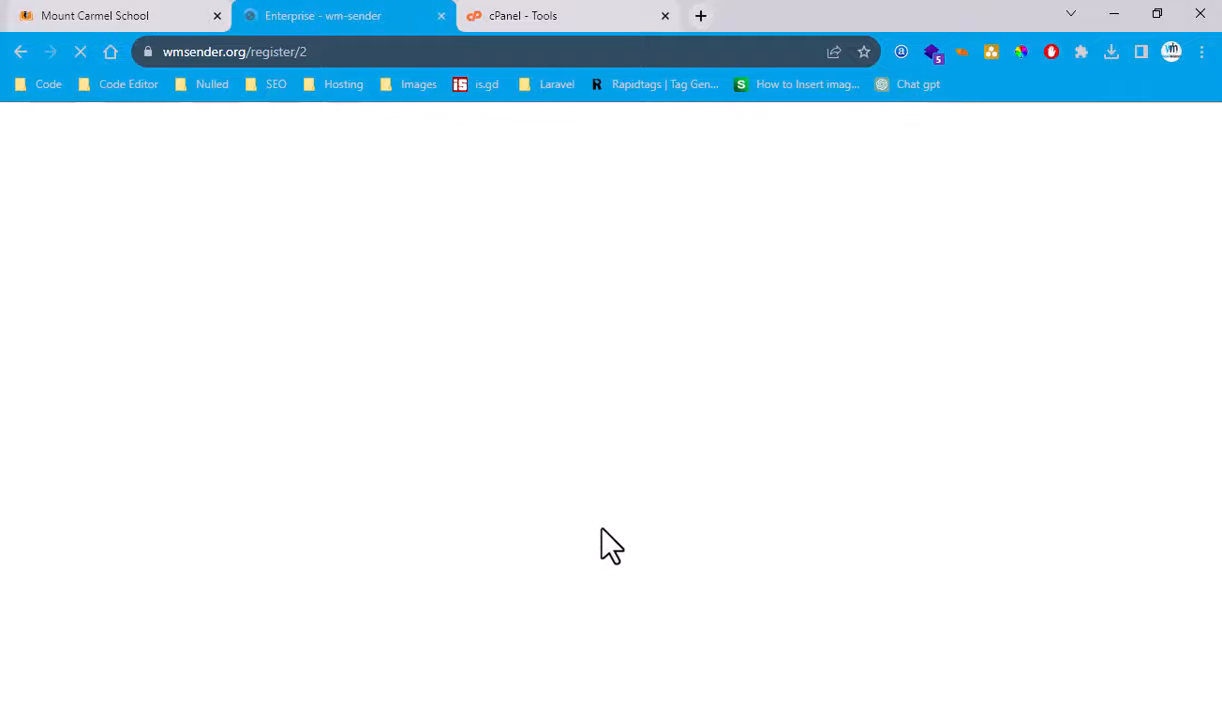
- Look through the account registration form and go to the sign-in page for existing accounts
{"action": "scroll", "coordinate": [762, 475], "scroll_direction": "down", "scroll_amount": 3}
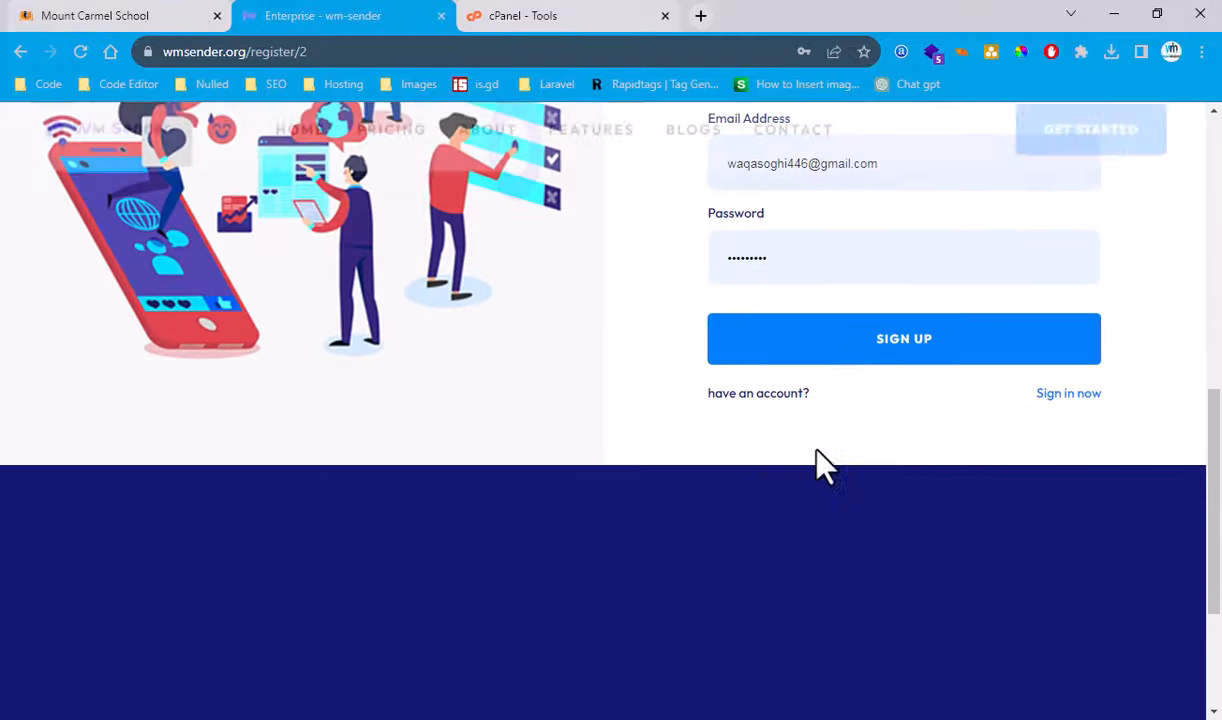
{"action": "scroll", "coordinate": [775, 450], "scroll_direction": "up", "scroll_amount": 3}
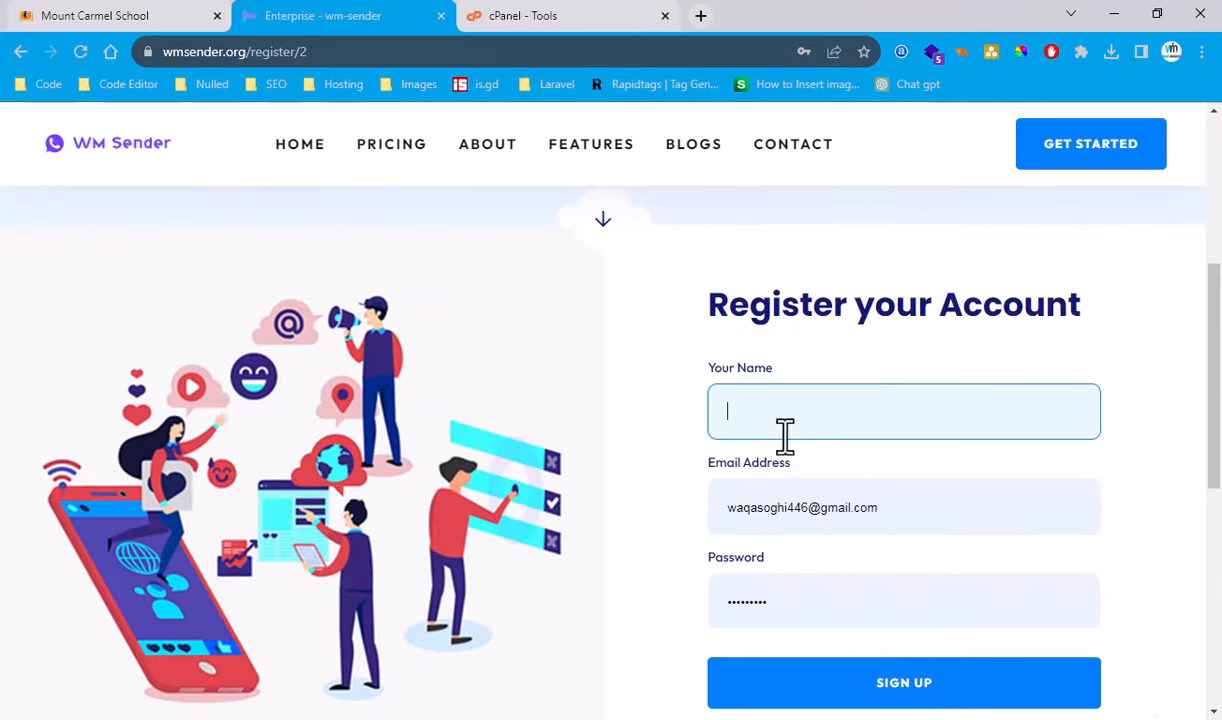
{"action": "scroll", "coordinate": [786, 434], "scroll_direction": "down", "scroll_amount": 3}
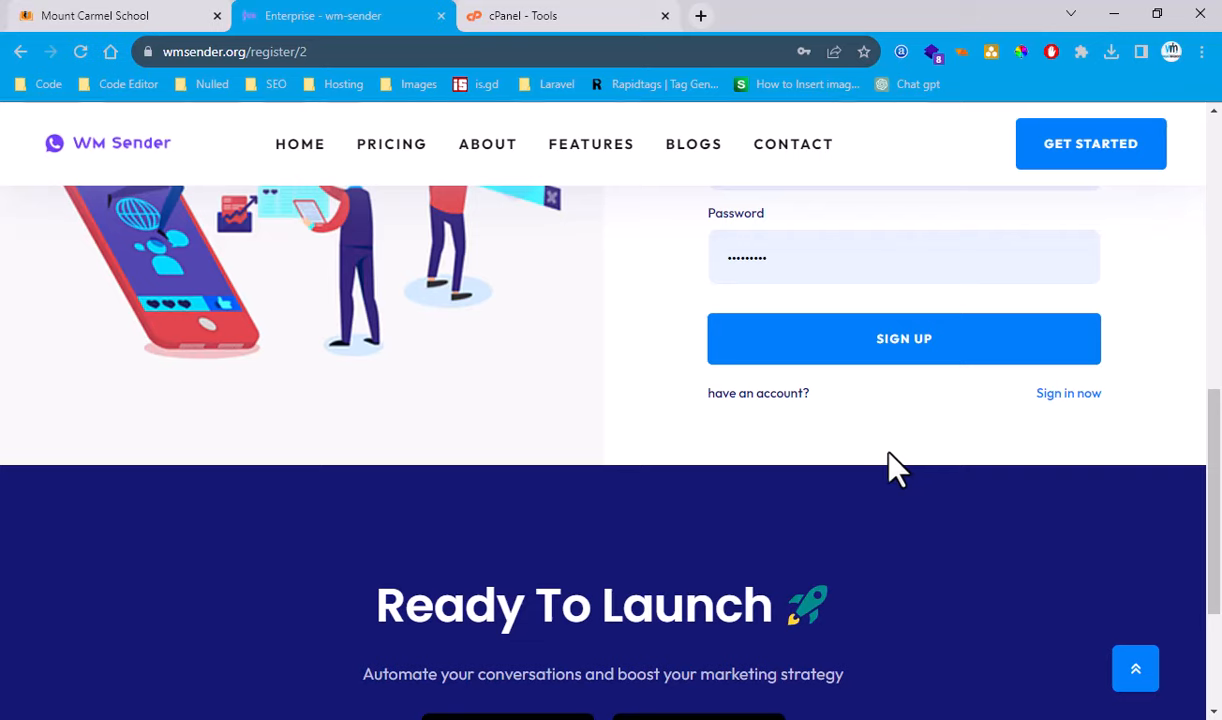
{"action": "left_click", "coordinate": [1060, 396]}
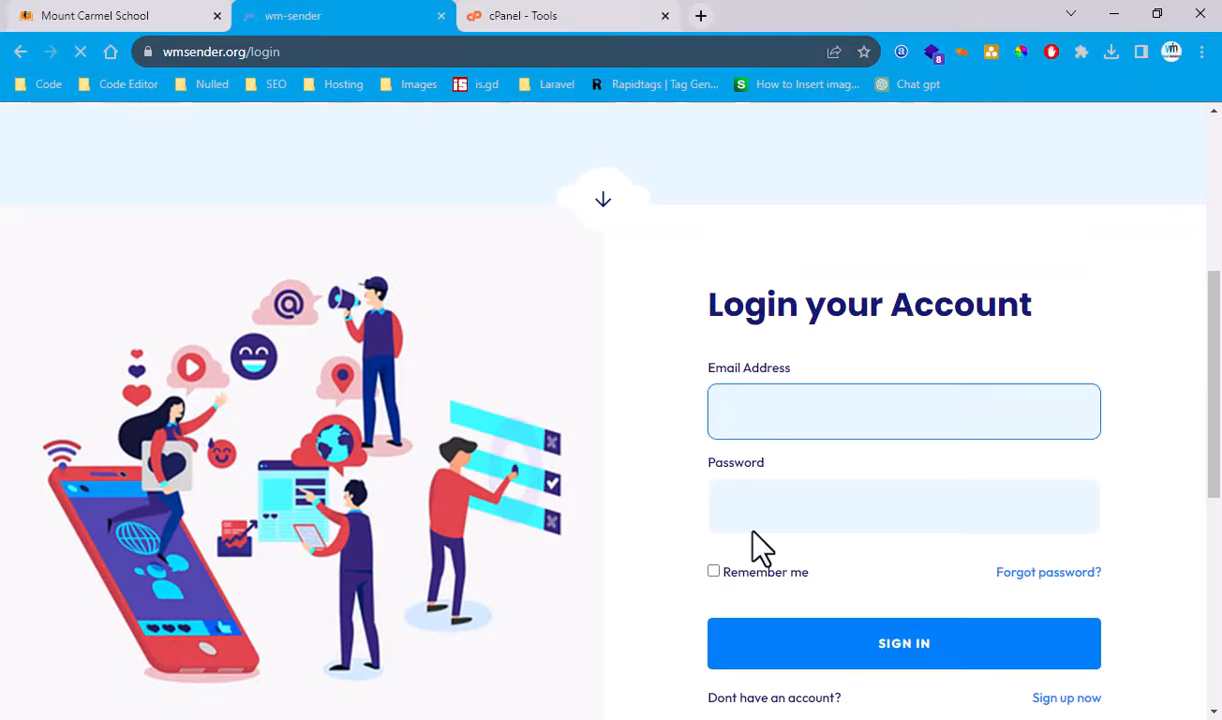
- Sign in to WM Sender with the saved account's e-mail address and password
{"action": "left_click", "coordinate": [794, 425]}
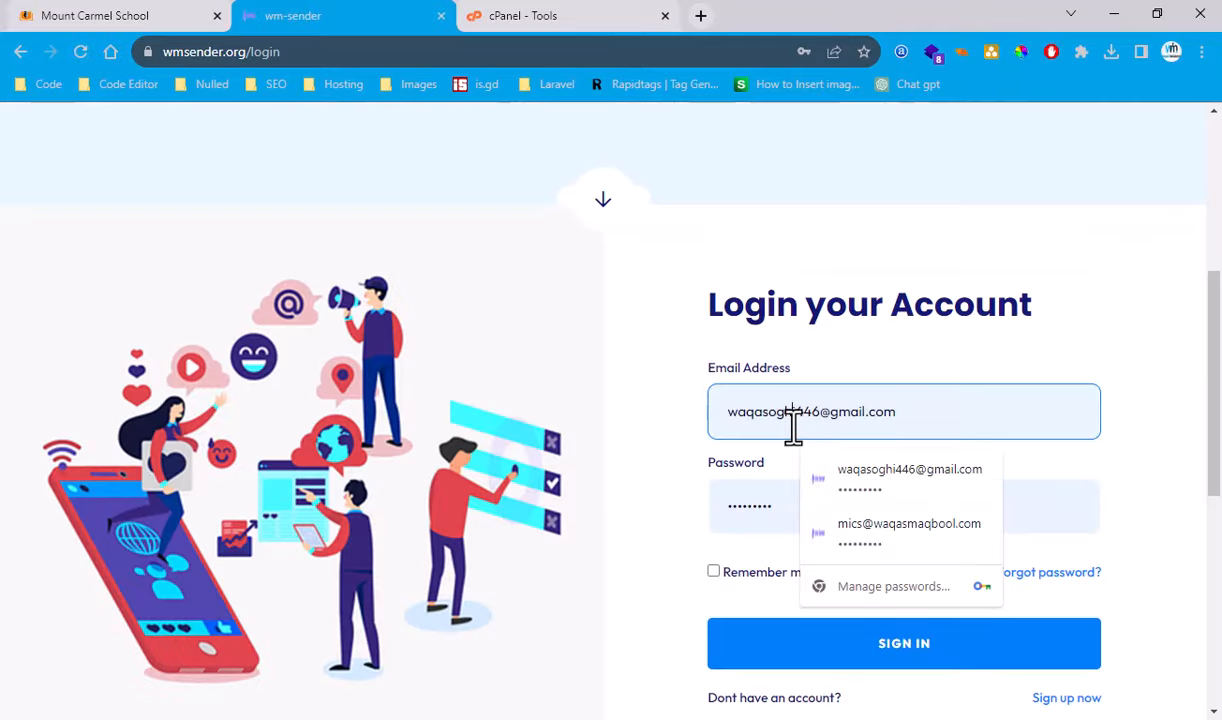
{"action": "left_click", "coordinate": [835, 530]}
{"action": "scroll", "coordinate": [717, 645], "scroll_direction": "up", "scroll_amount": 4}
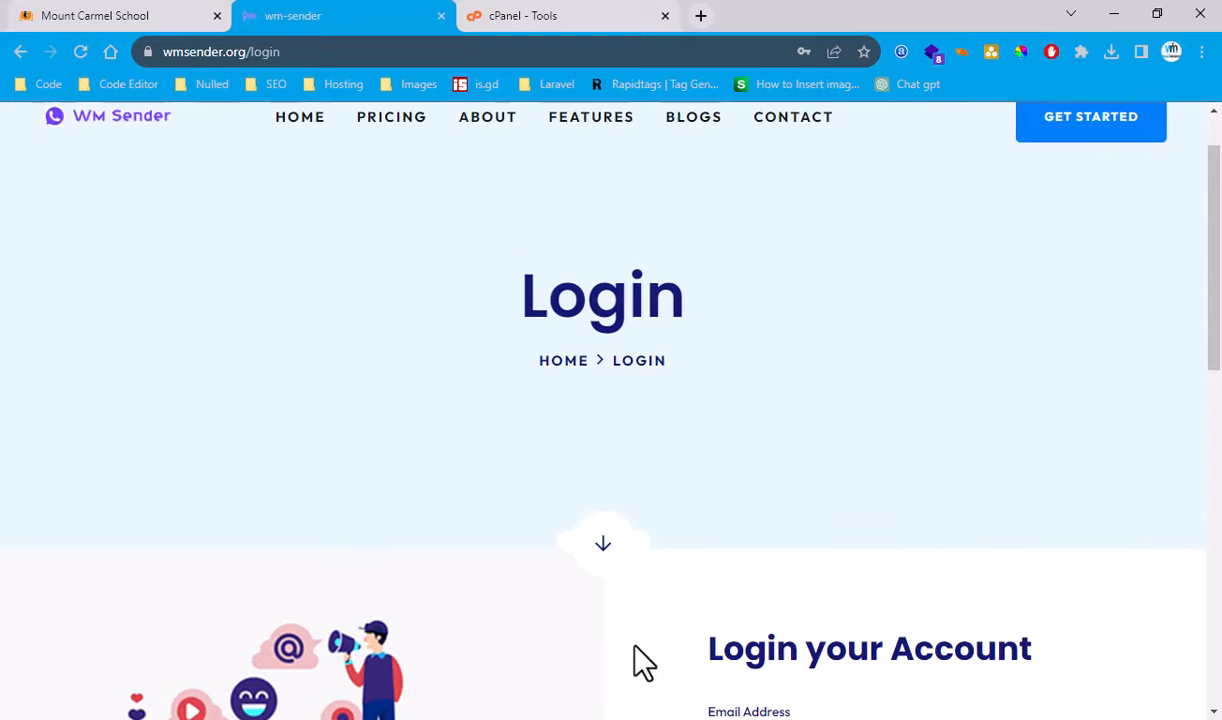
{"action": "key", "text": "Return"}
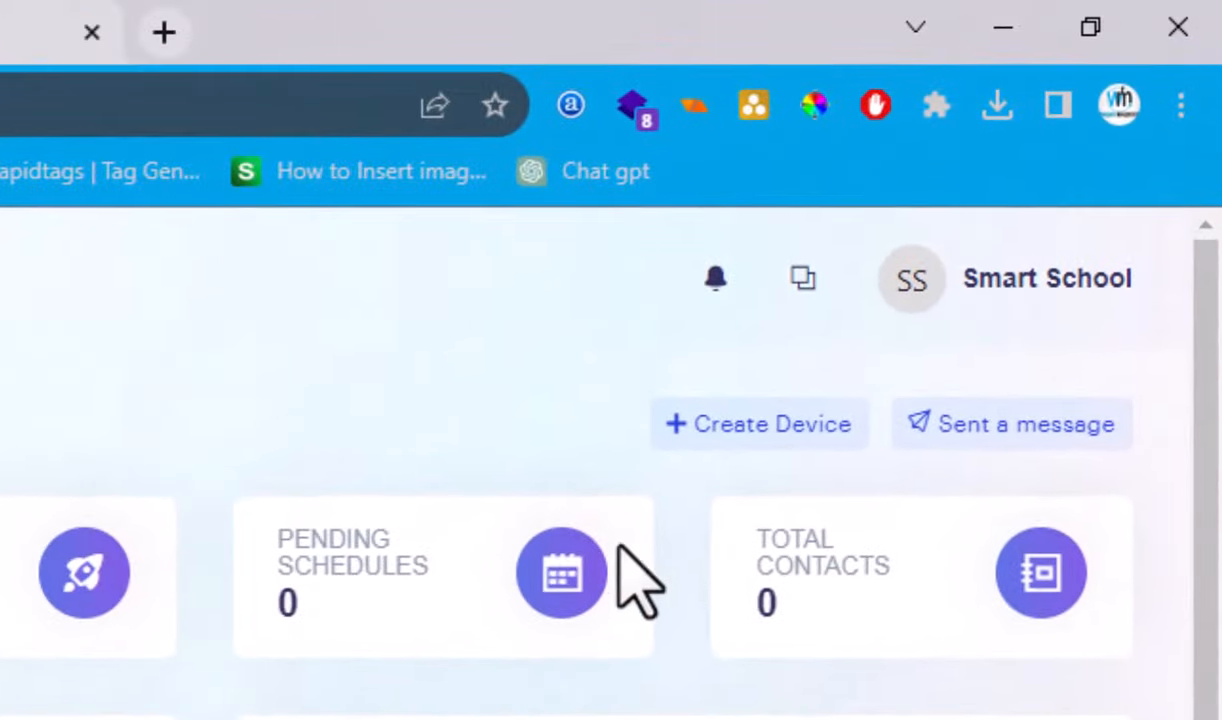
- Create a device named Smart School, leaving the webhook URL empty
{"action": "left_click", "coordinate": [728, 442]}
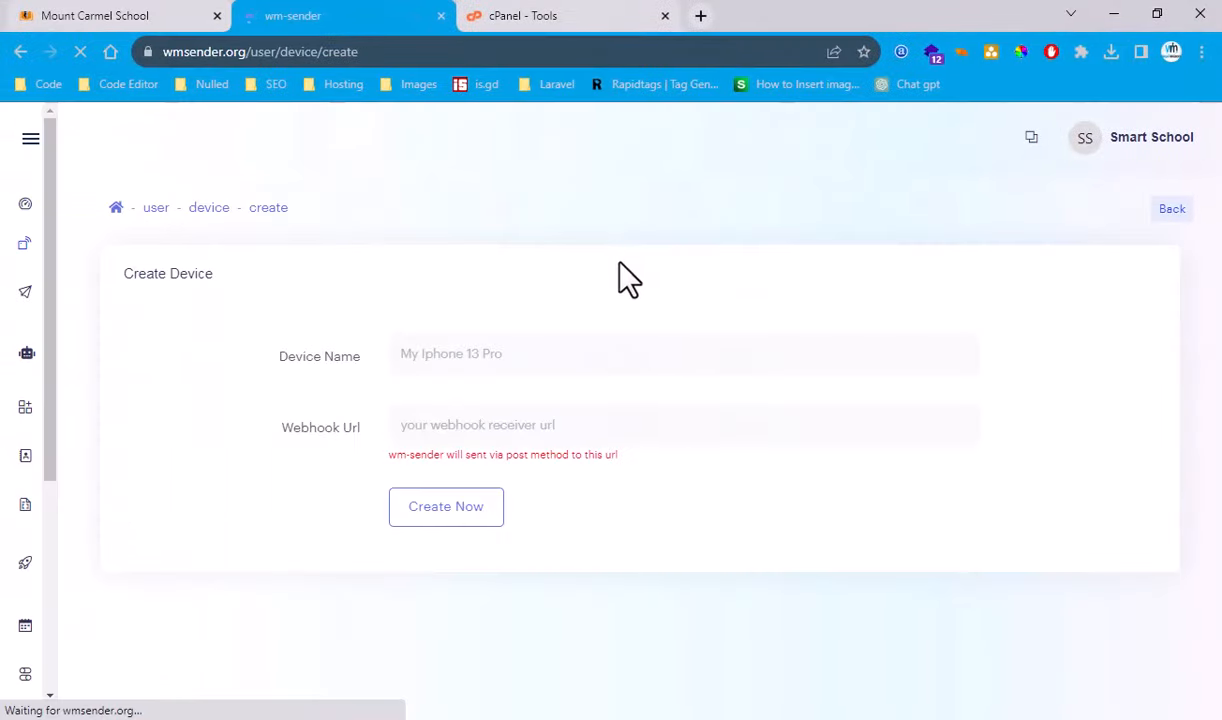
{"action": "left_click", "coordinate": [569, 366]}
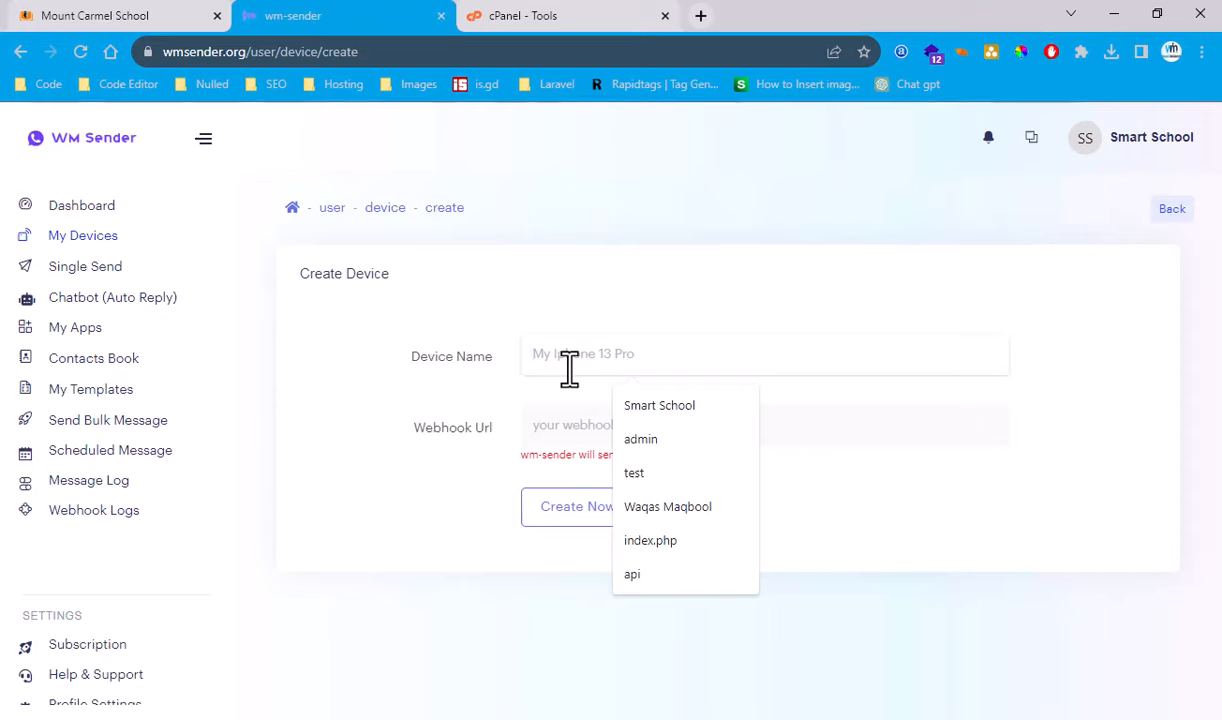
{"action": "left_click", "coordinate": [638, 406]}
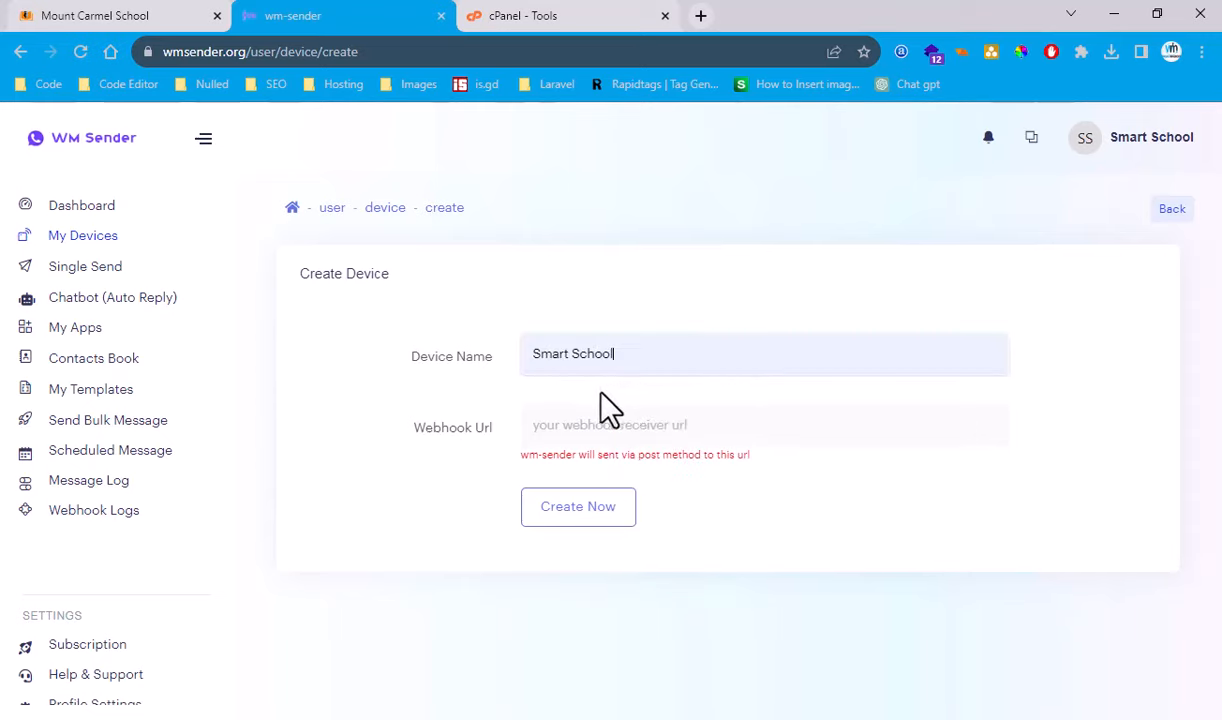
{"action": "left_click", "coordinate": [572, 512]}
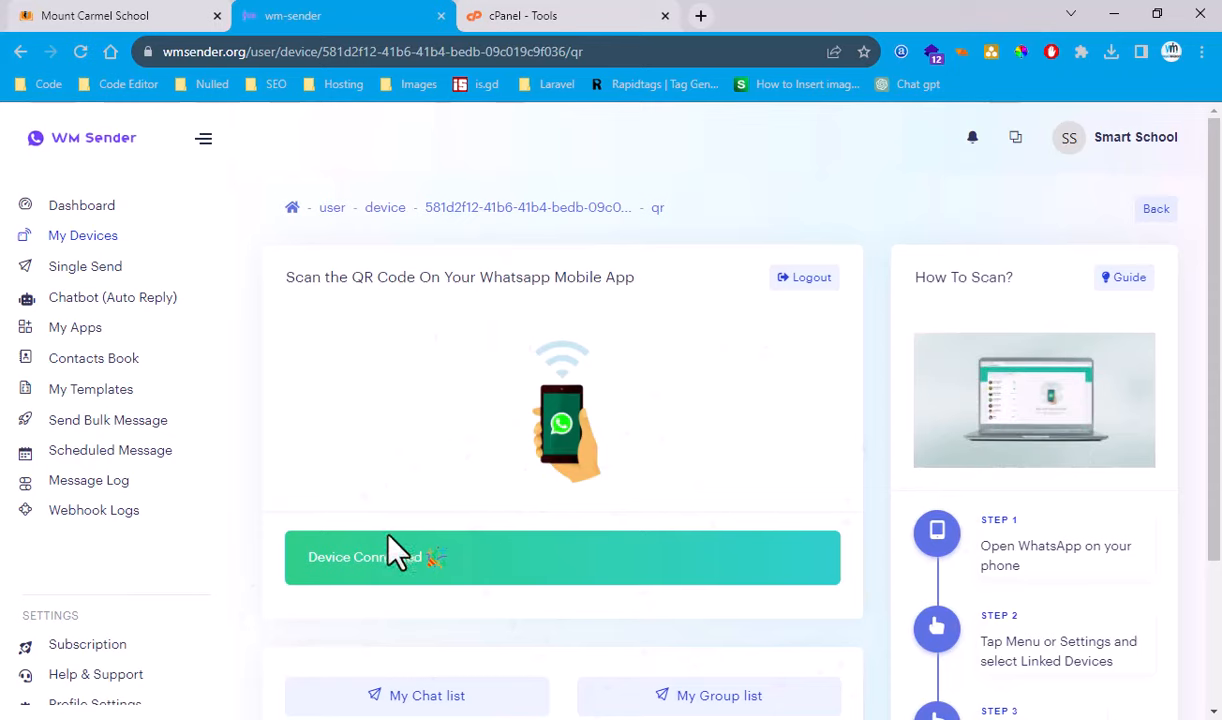
- Start a new app for the Smart School device's number and name it Smart School
{"action": "left_click", "coordinate": [101, 331]}
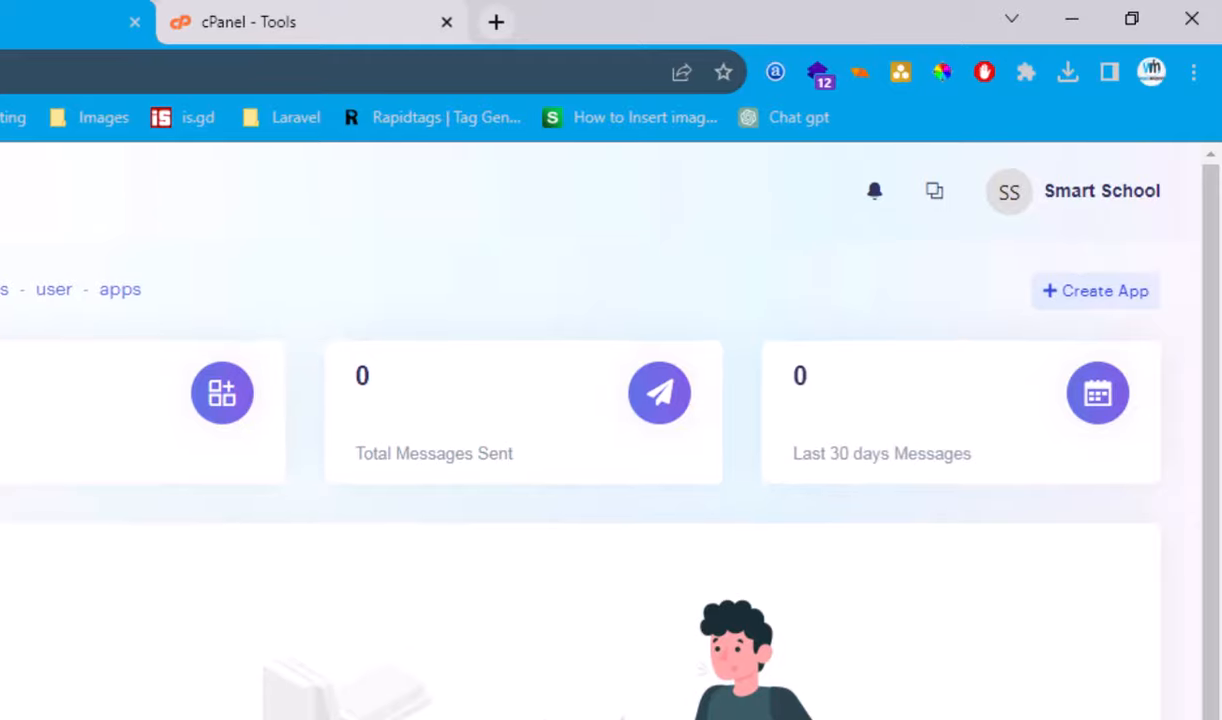
{"action": "left_click", "coordinate": [1095, 292]}
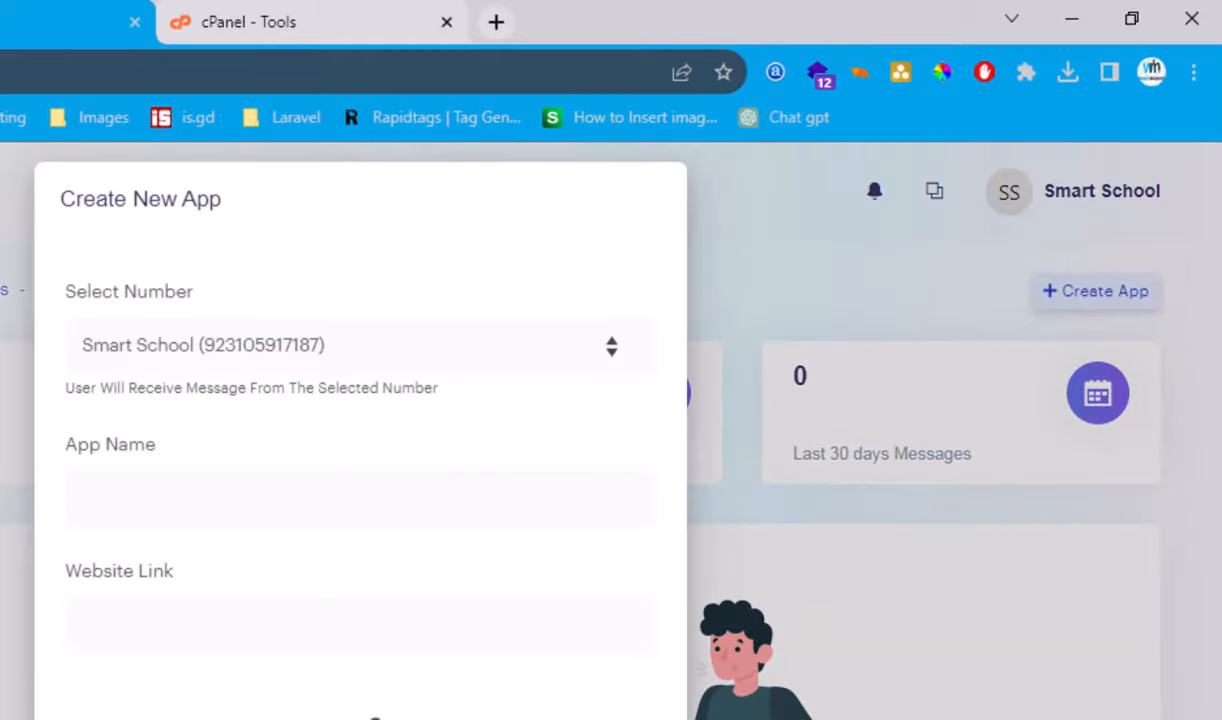
{"action": "left_click", "coordinate": [146, 512]}
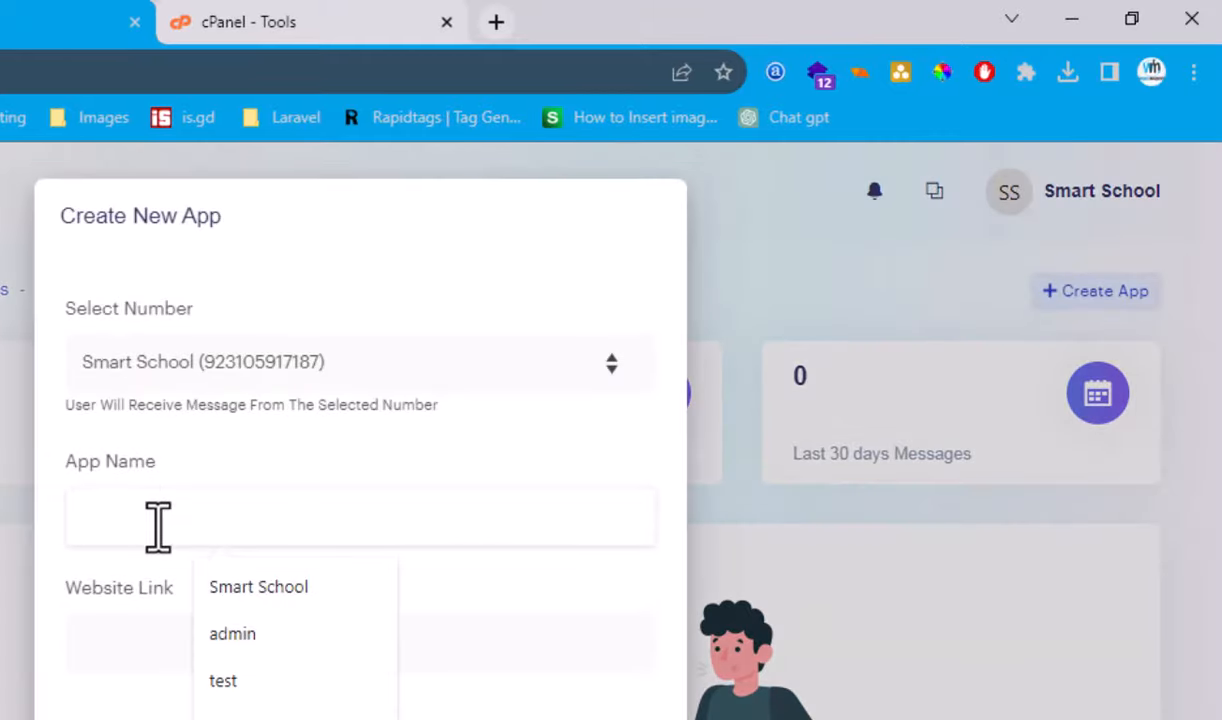
{"action": "left_click", "coordinate": [240, 587]}
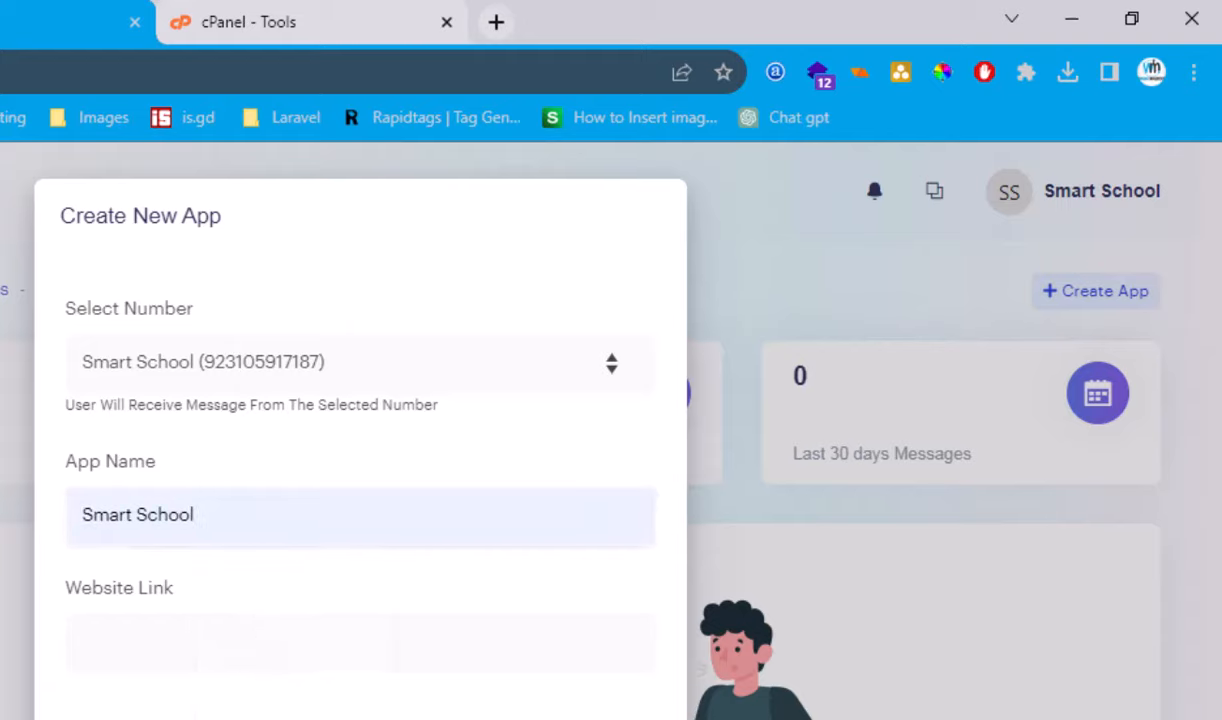
{"action": "key", "text": "Tab"}
{"action": "left_click", "coordinate": [185, 644]}
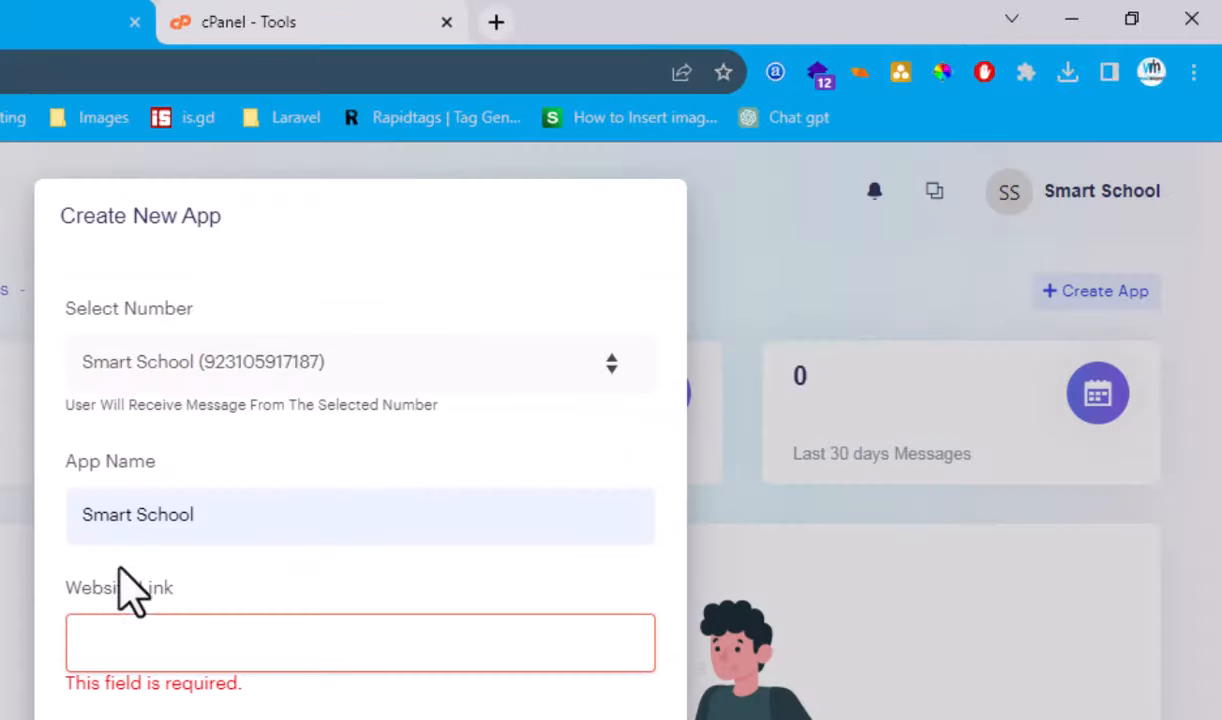
{"action": "type", "text": "http://localhost/smartschool6.4.1/smsconfig"}
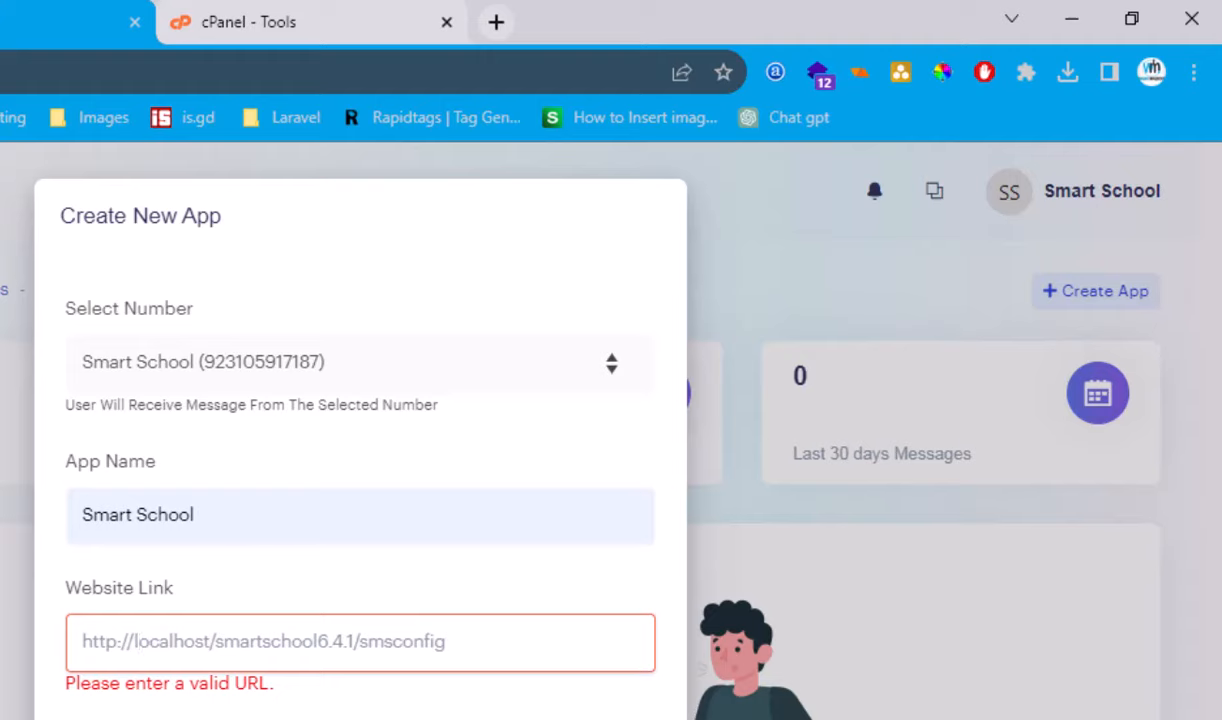
{"action": "left_click_drag", "start_coordinate": [128, 641], "coordinate": [555, 600]}
{"action": "left_click", "coordinate": [10, 72]}
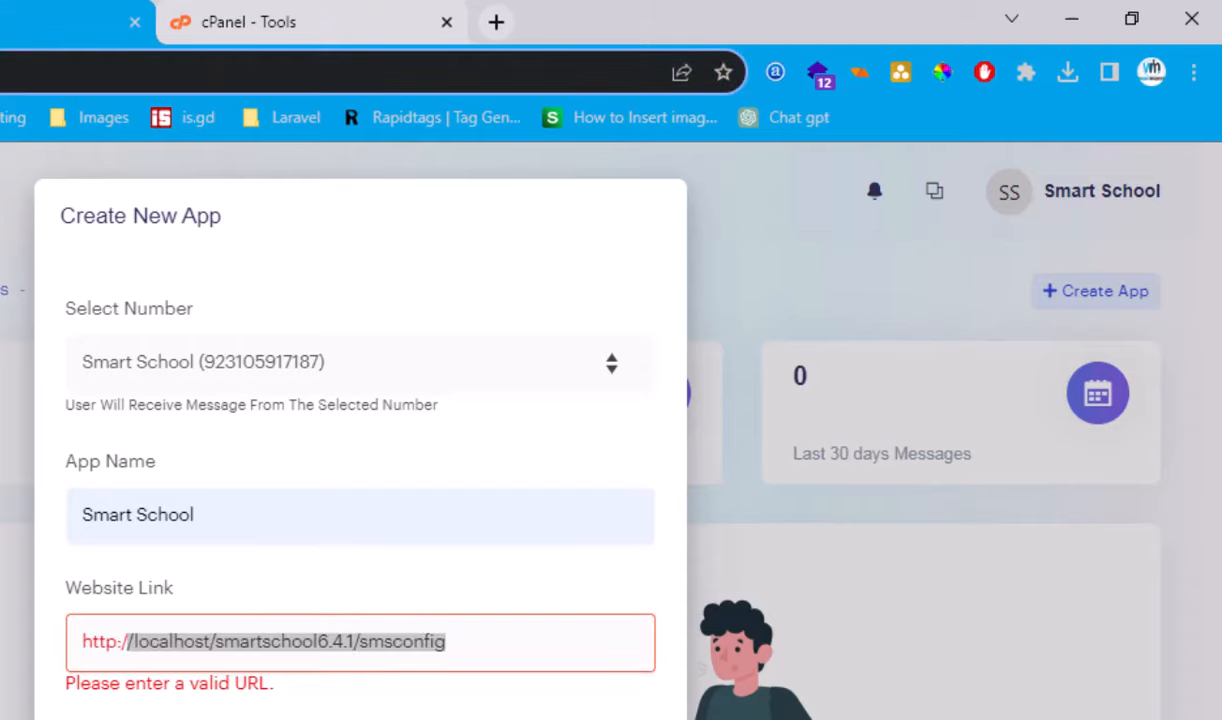
{"action": "type", "text": "https://wmsender.org/"}
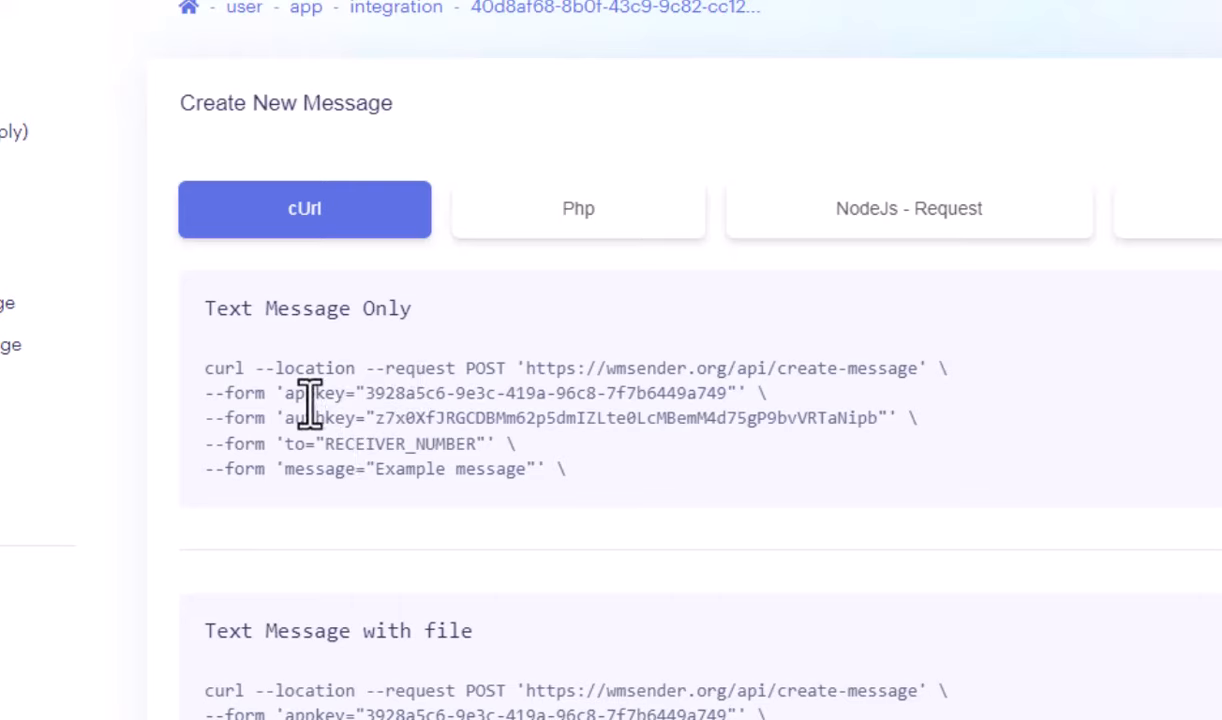
- Copy the app key from the cUrl text-message example into the App Key field of Smart School's Whatsapp Sender settings
{"action": "double_click", "coordinate": [409, 393]}
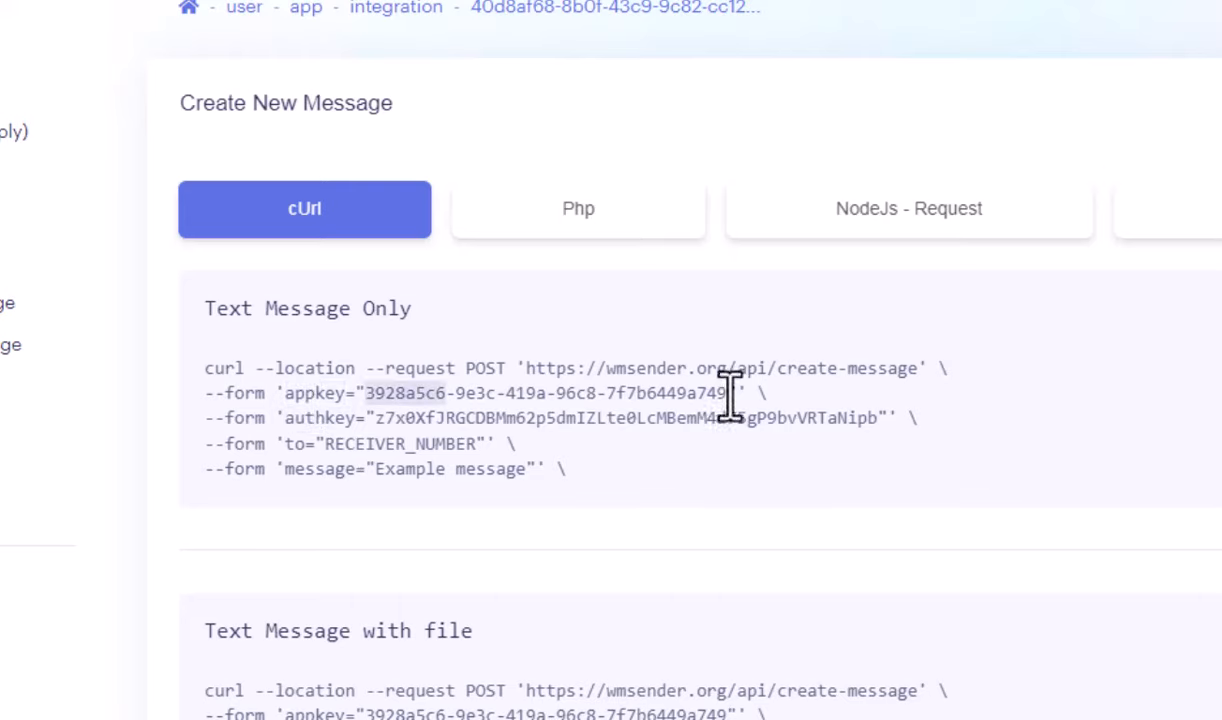
{"action": "left_click_drag", "start_coordinate": [728, 393], "coordinate": [376, 405]}
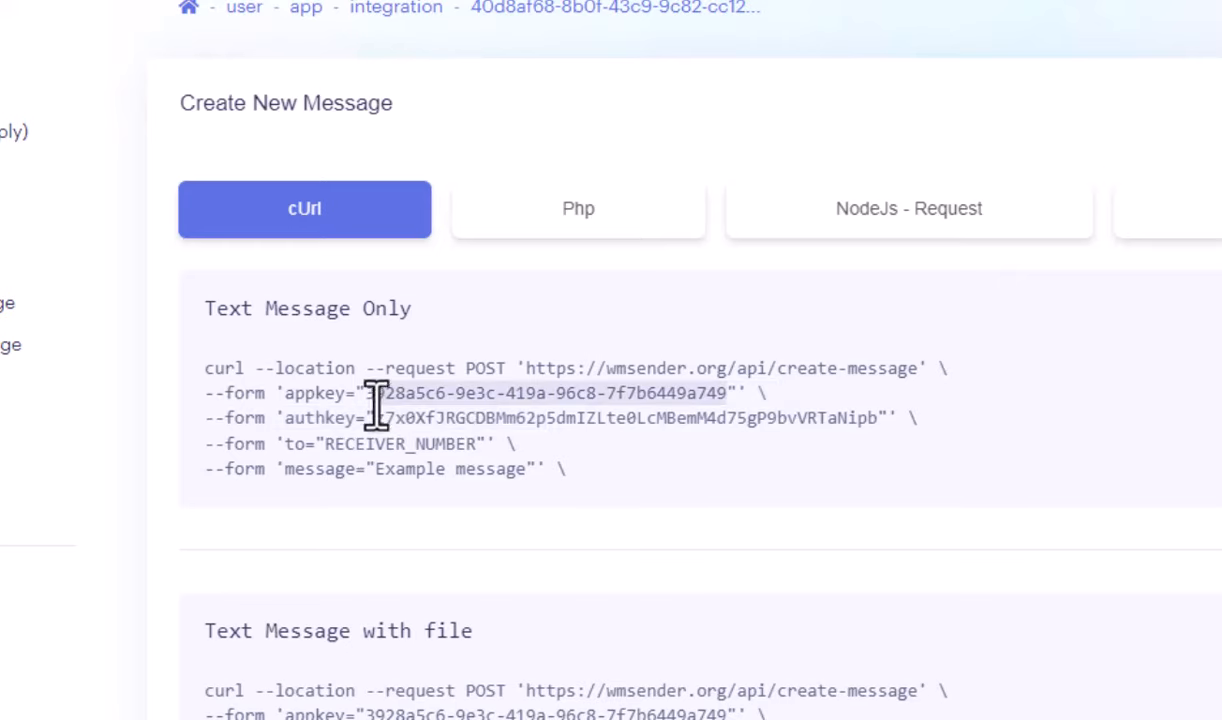
{"action": "right_click", "coordinate": [372, 398]}
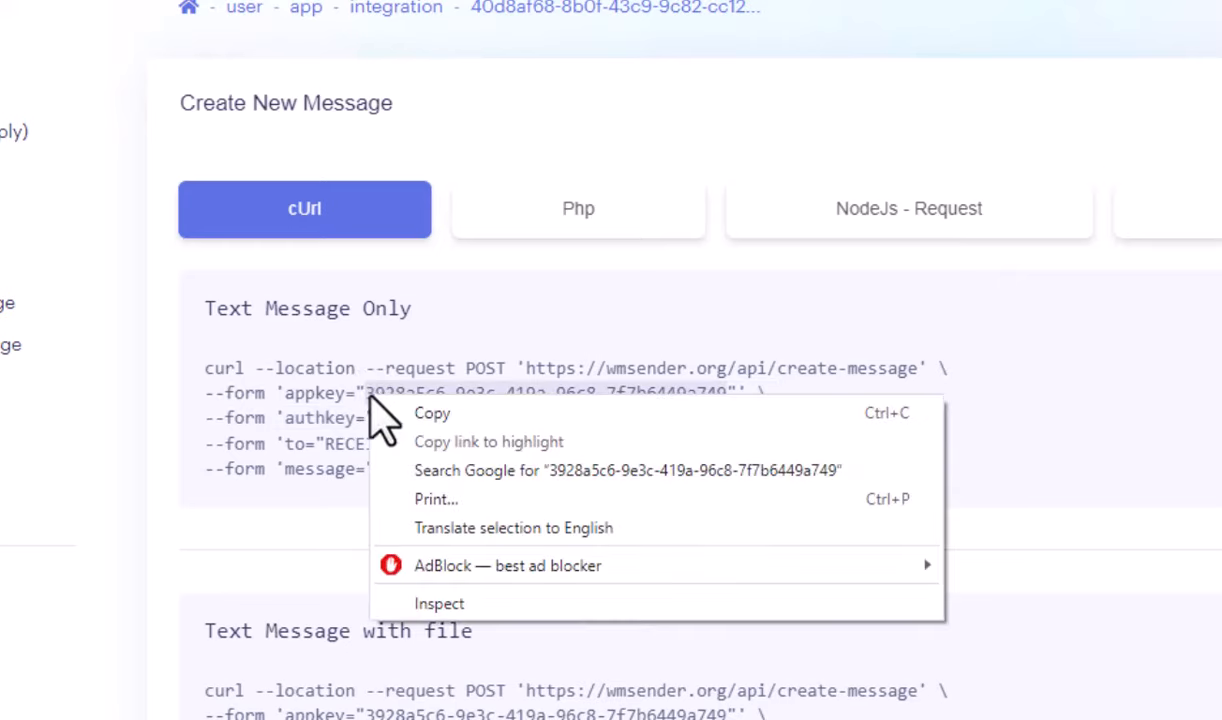
{"action": "left_click", "coordinate": [400, 414]}
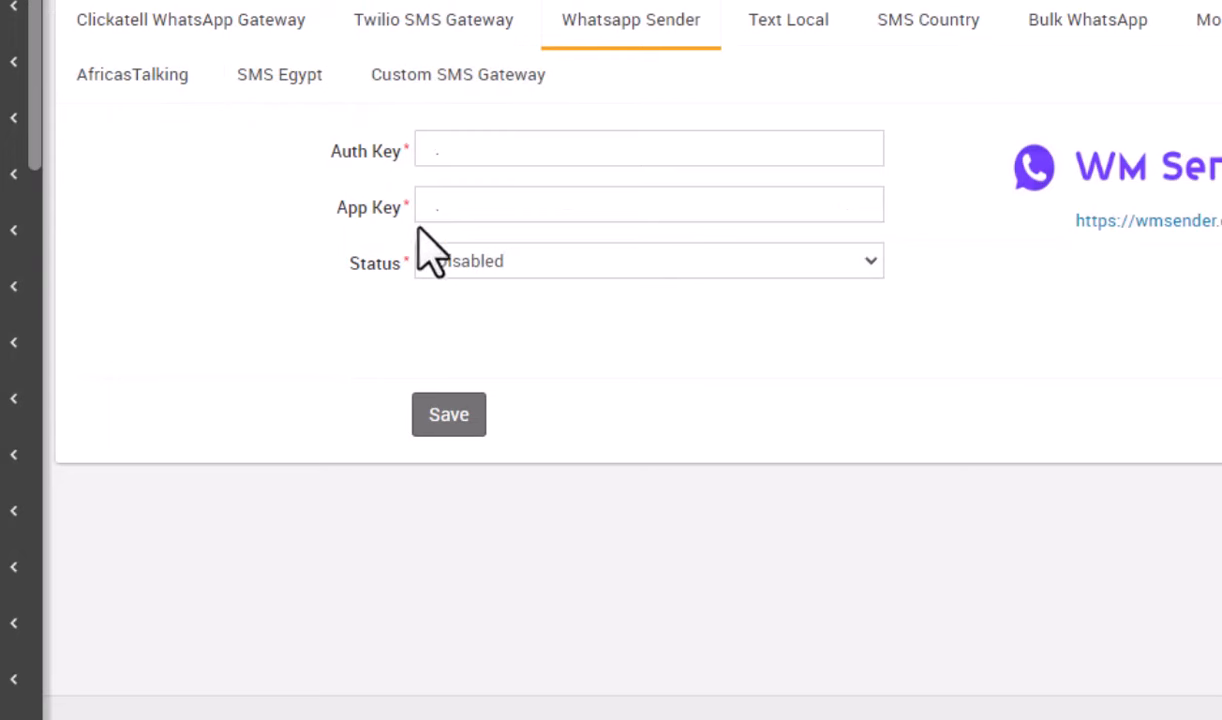
{"action": "left_click", "coordinate": [441, 199]}
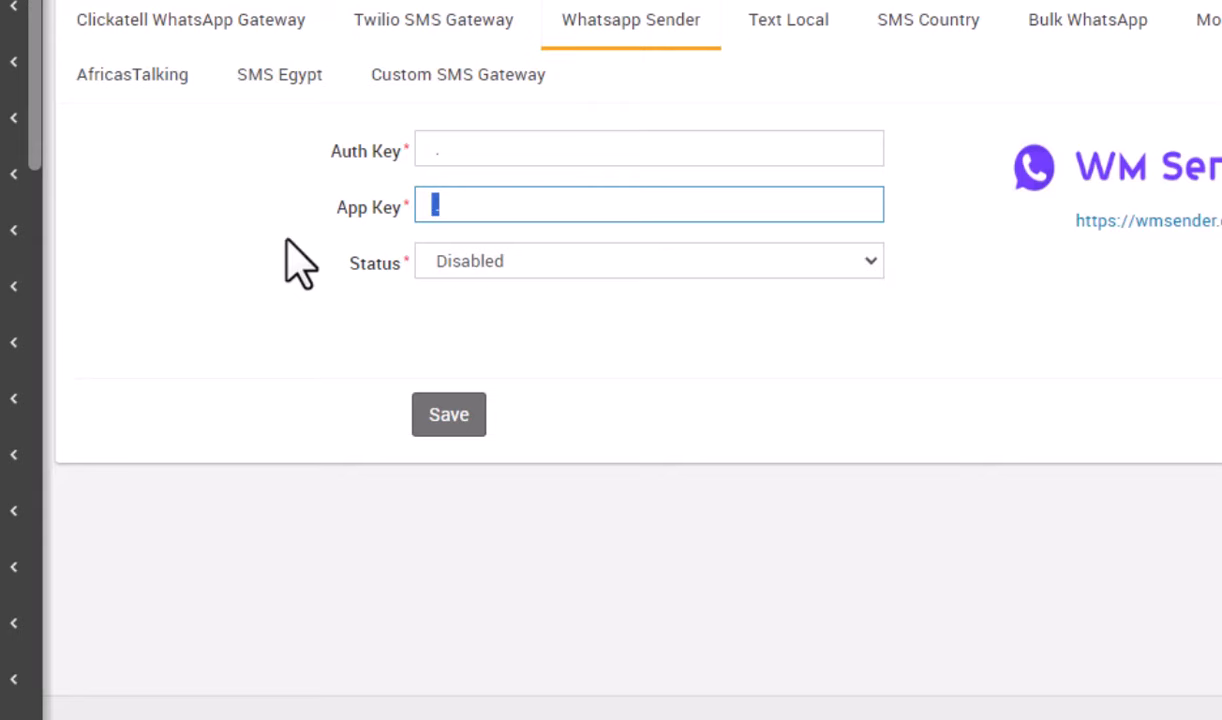
{"action": "key", "text": "ctrl+v"}
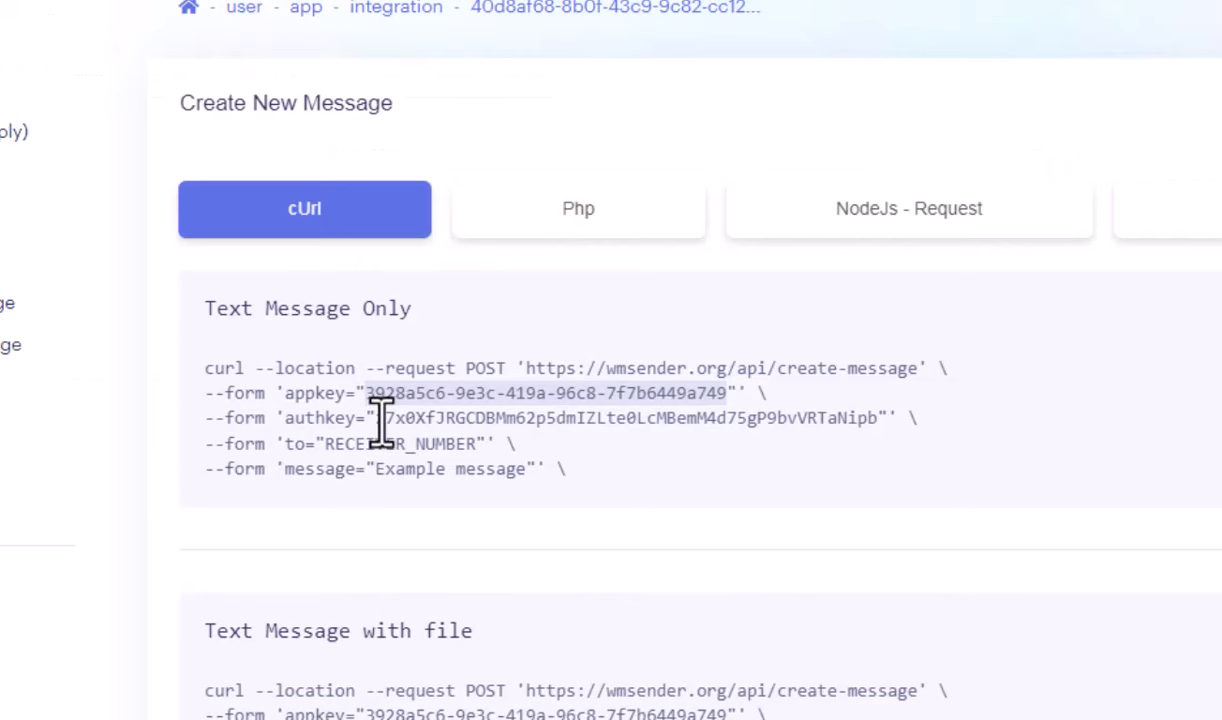
- Copy the auth key from the cUrl text-message example into the Auth Key field of Smart School's Whatsapp Sender settings and save
{"action": "left_click_drag", "start_coordinate": [381, 420], "coordinate": [881, 418]}
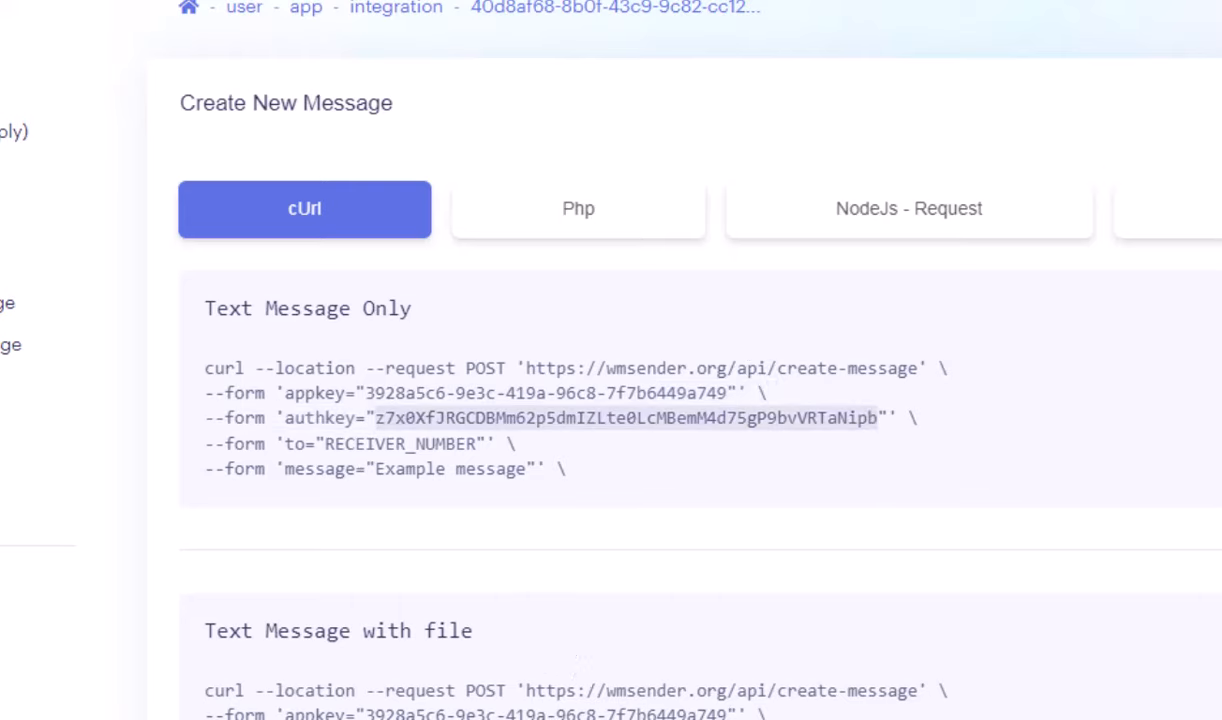
{"action": "key", "text": "alt+Tab"}
{"action": "left_click_drag", "start_coordinate": [488, 158], "coordinate": [237, 180]}
{"action": "key", "text": "ctrl+v"}
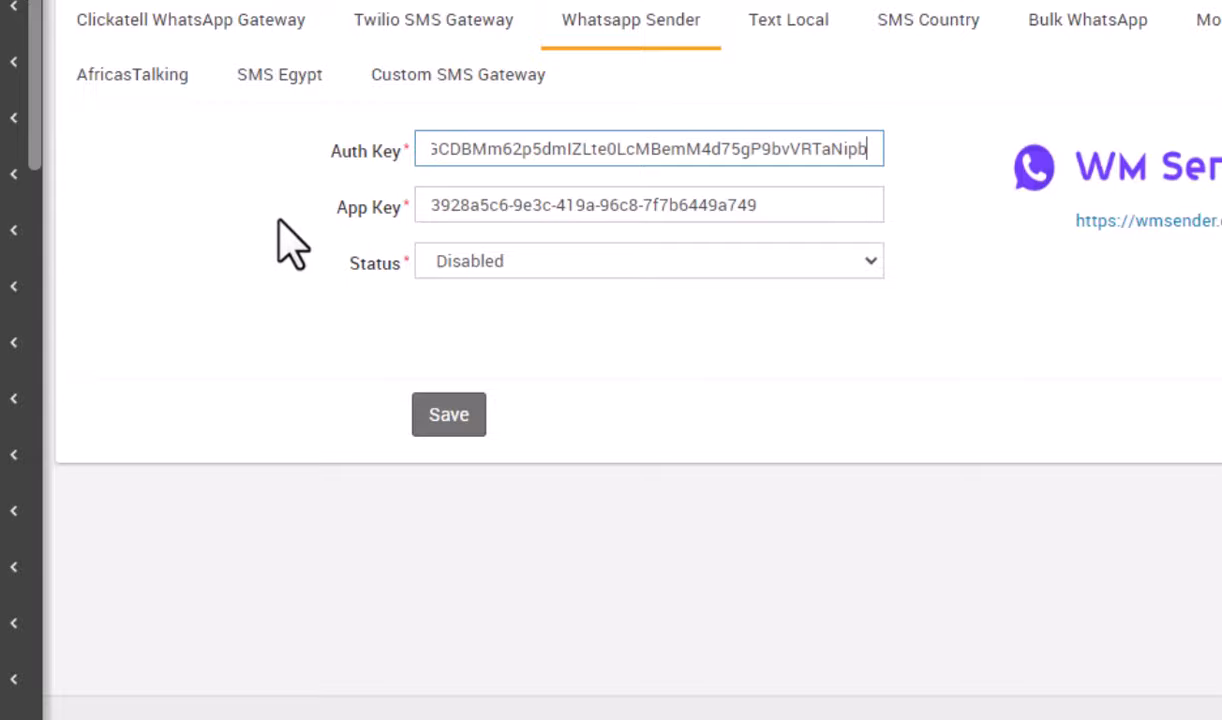
{"action": "left_click", "coordinate": [442, 412]}
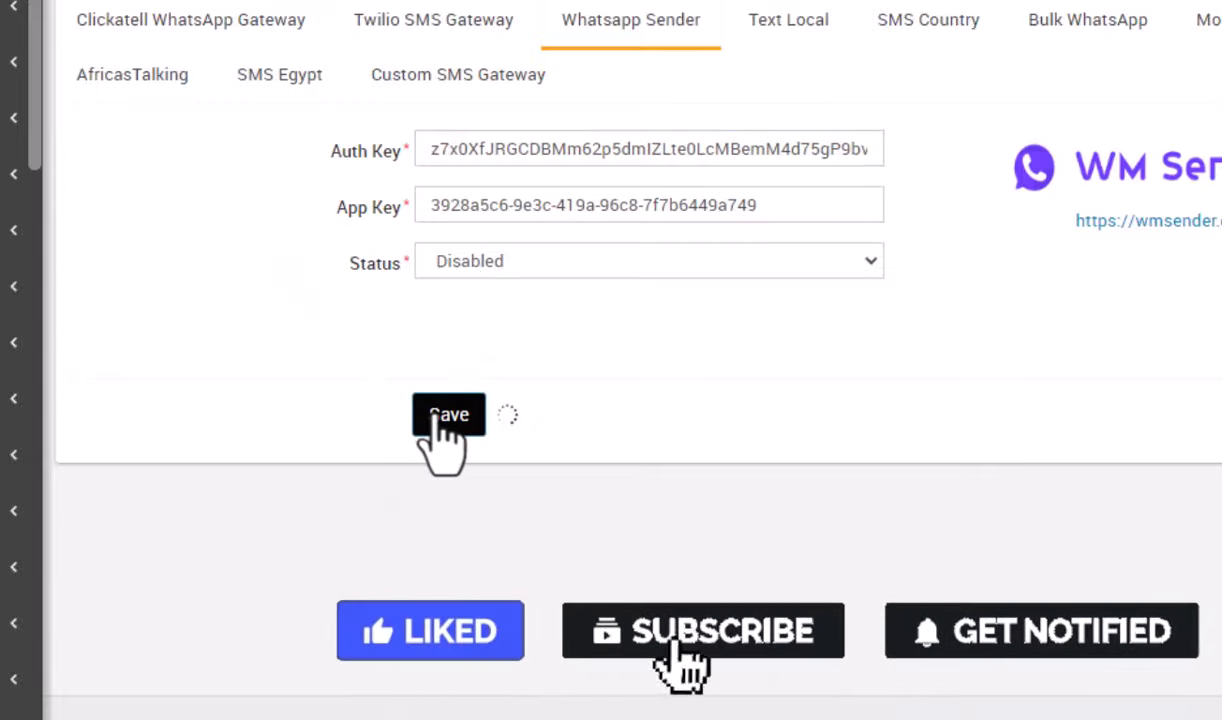
- Open the Authentication Key page in WM Sender and examine the Auth API Key
{"action": "left_click", "coordinate": [318, 2]}
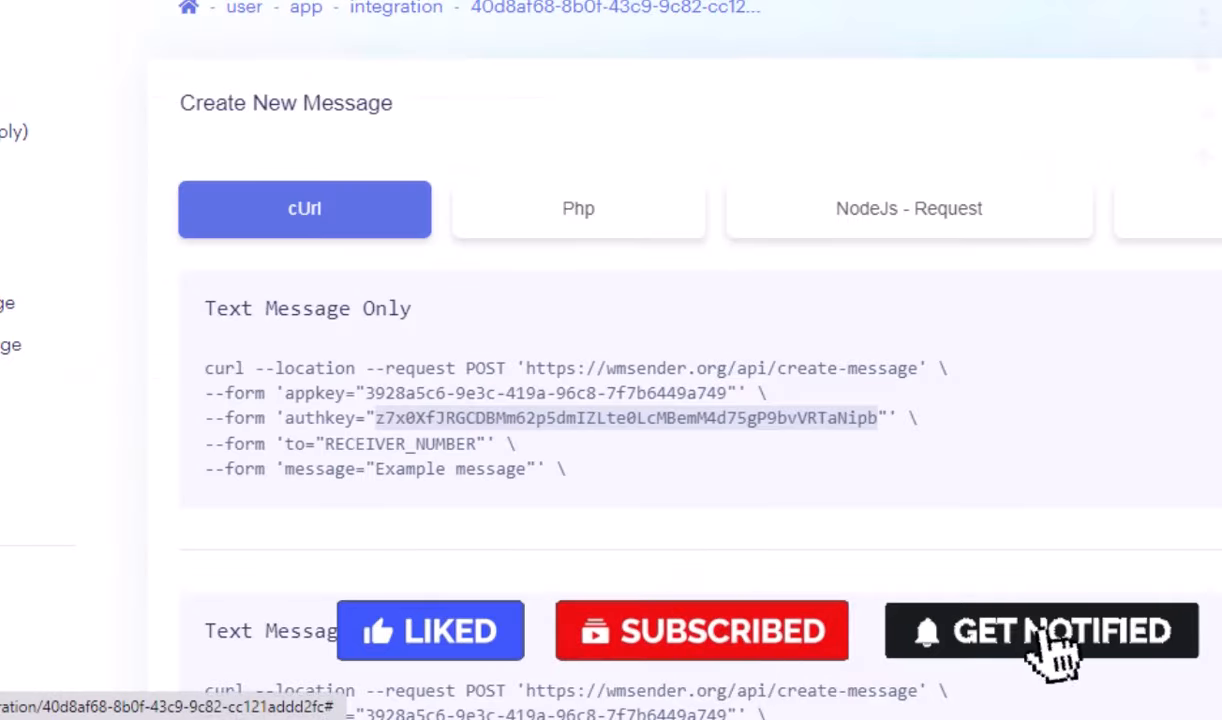
{"action": "left_click", "coordinate": [1214, 127]}
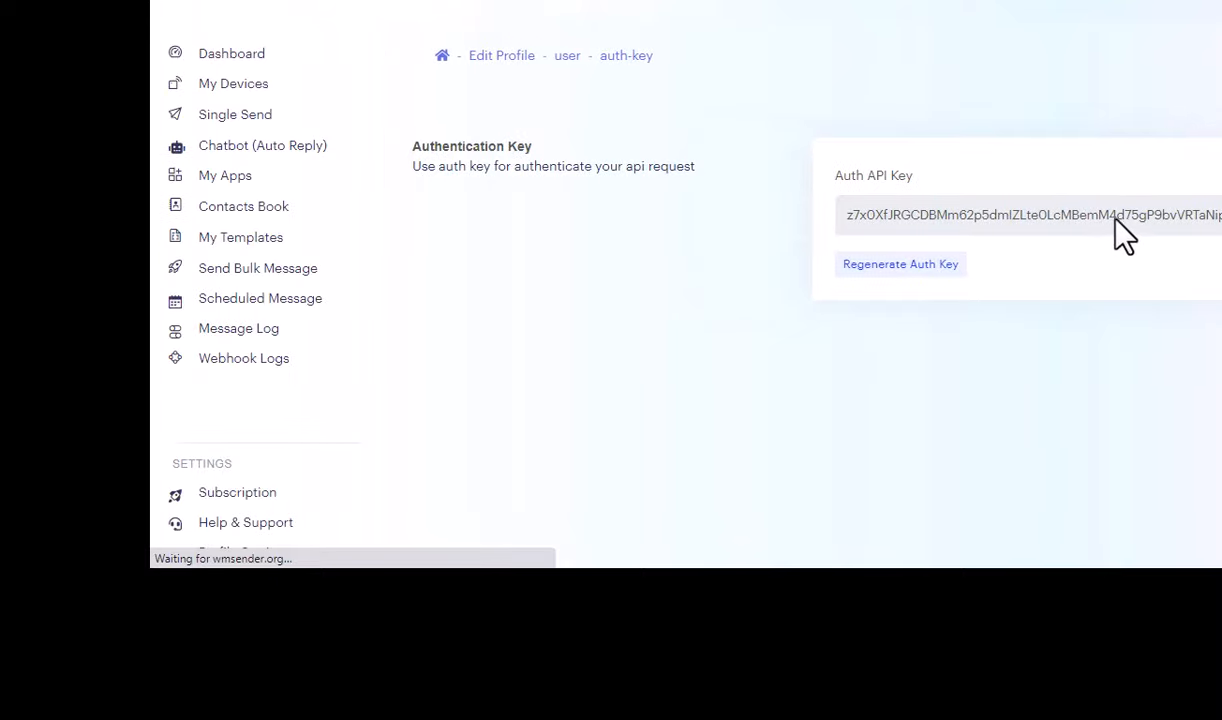
{"action": "left_click_drag", "start_coordinate": [1165, 215], "coordinate": [888, 252]}
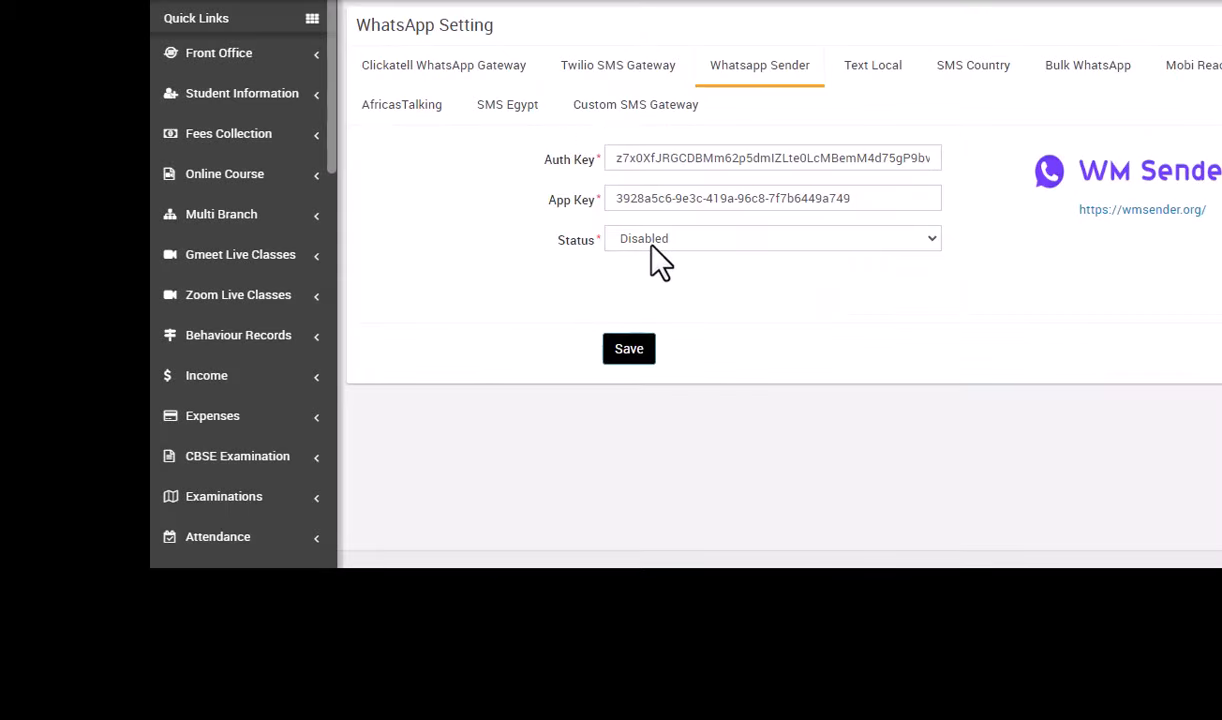
- Set the Whatsapp Sender status to Enabled in Smart School and save the settings
{"action": "left_click", "coordinate": [652, 248]}
{"action": "left_click", "coordinate": [645, 272]}
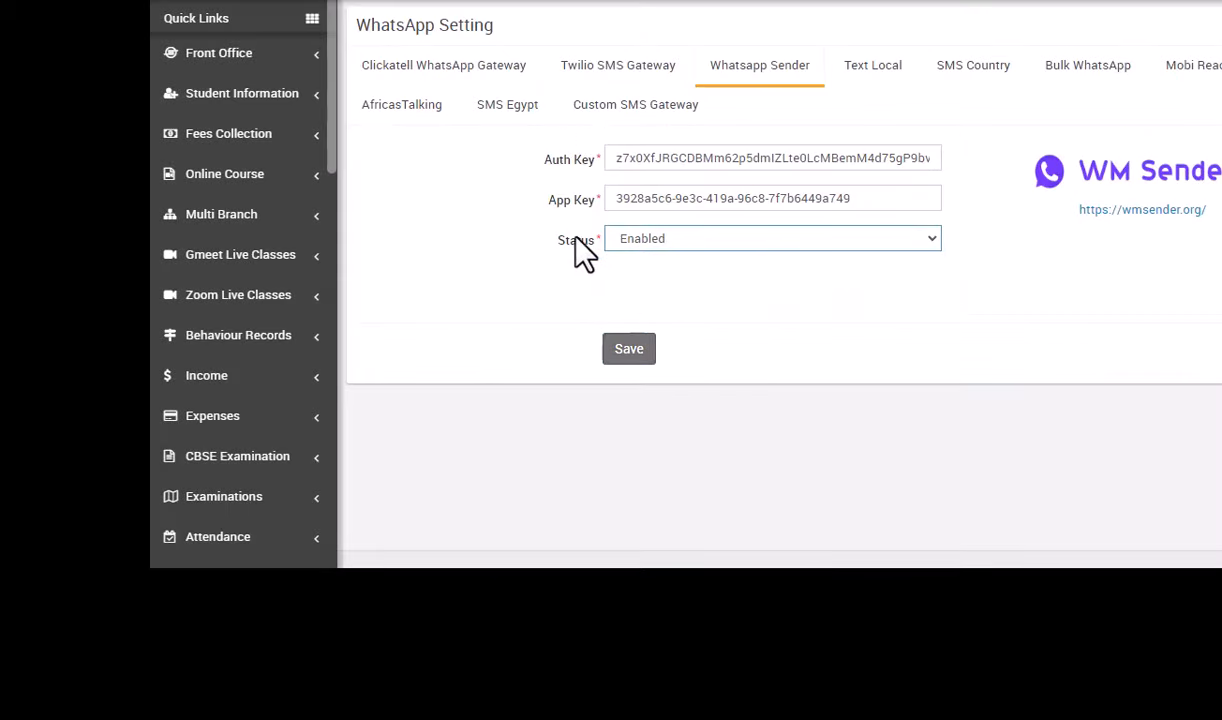
{"action": "left_click", "coordinate": [649, 352]}
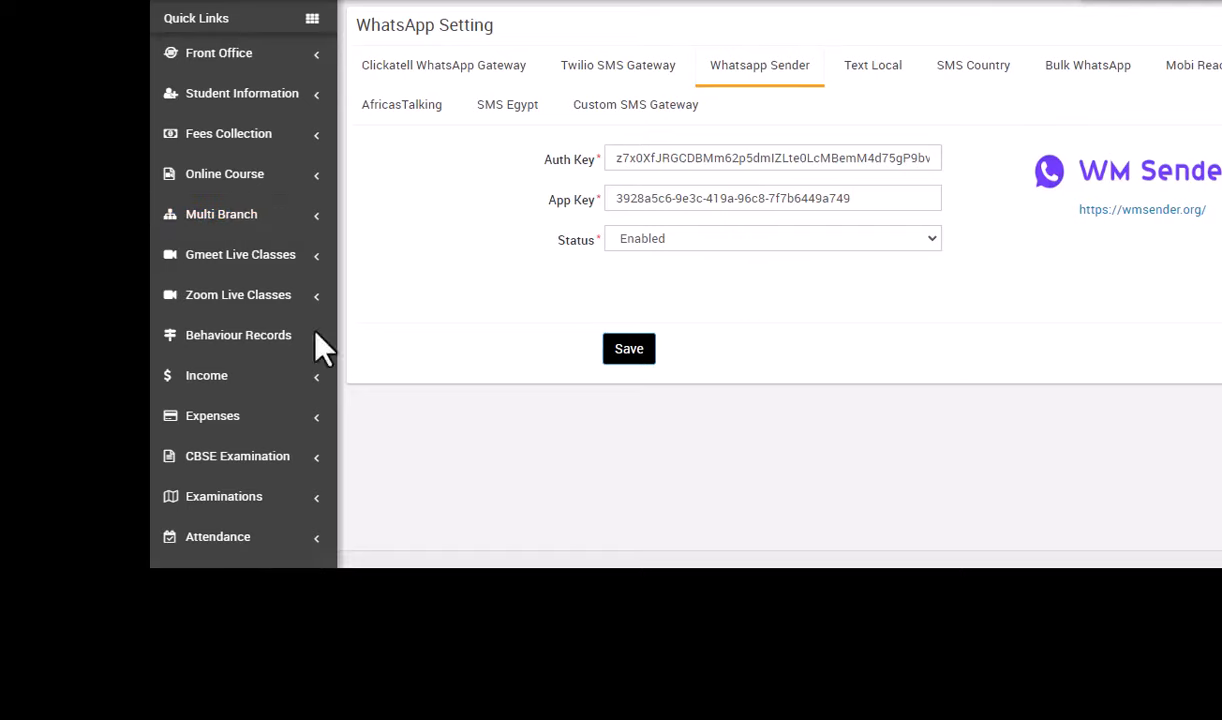
- Open the Send Whatsapp page of the Communicate module
{"action": "scroll", "coordinate": [225, 280], "scroll_direction": "down", "scroll_amount": 5}
{"action": "scroll", "coordinate": [245, 345], "scroll_direction": "up", "scroll_amount": 2}
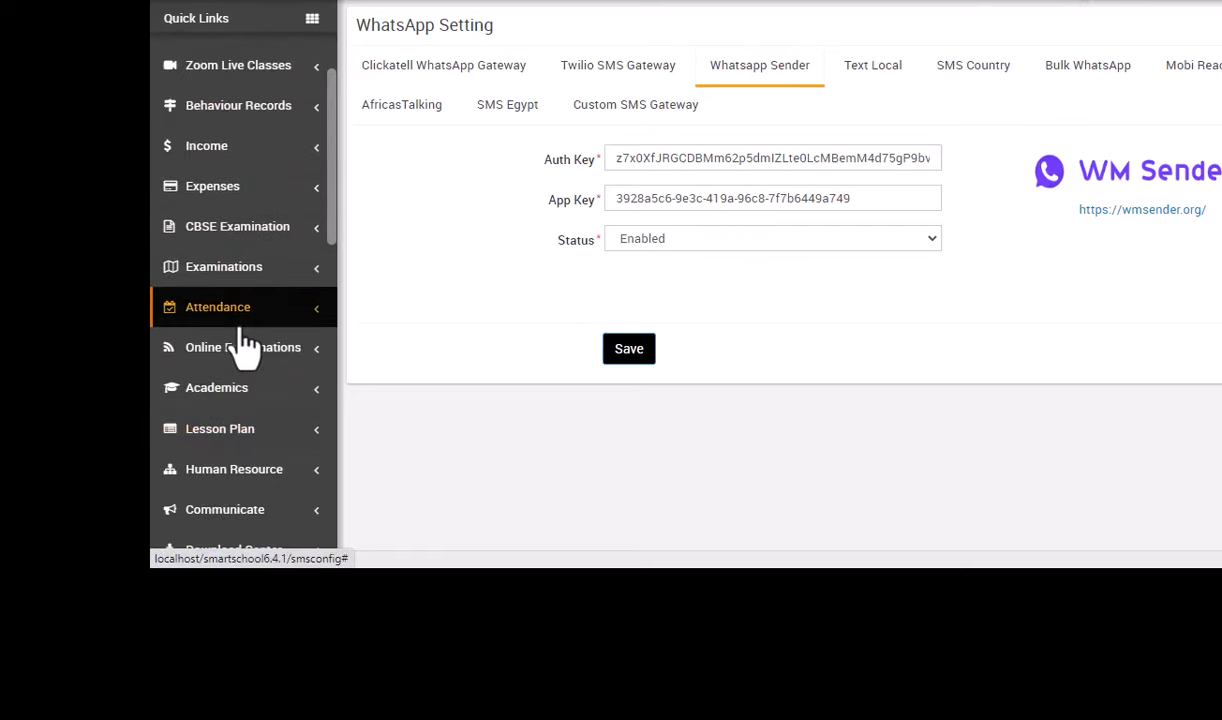
{"action": "scroll", "coordinate": [245, 308], "scroll_direction": "up", "scroll_amount": 3}
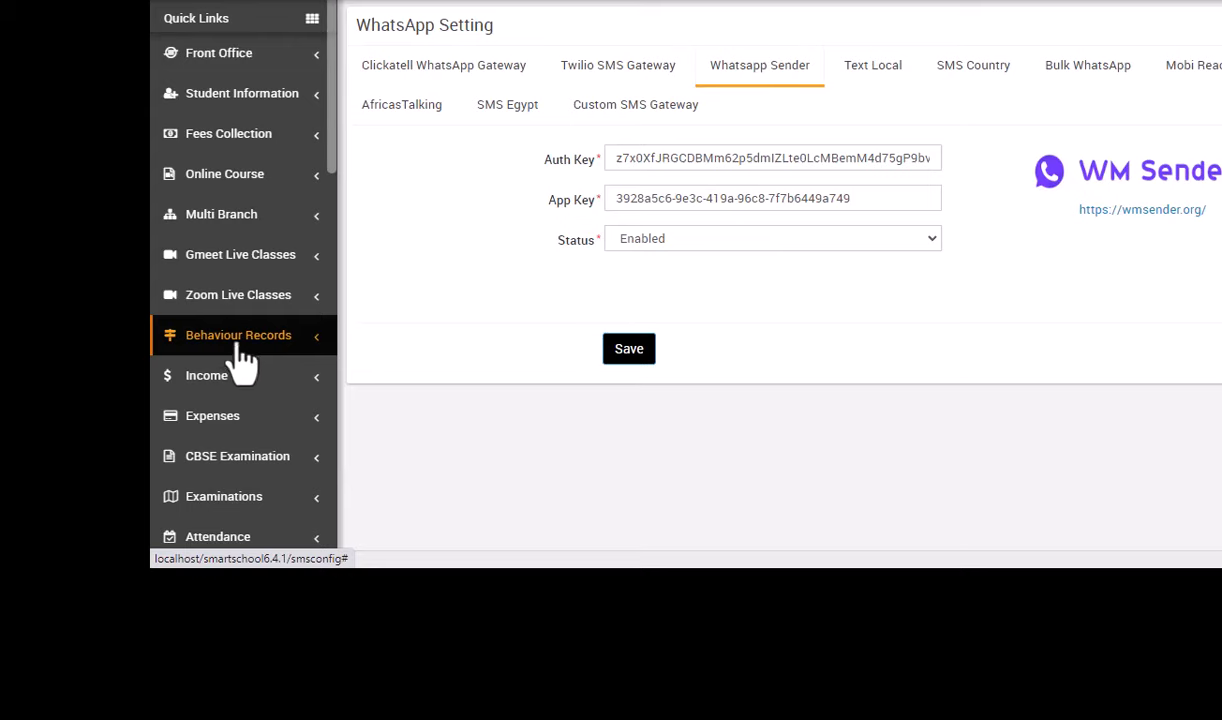
{"action": "scroll", "coordinate": [242, 300], "scroll_direction": "down", "scroll_amount": 2}
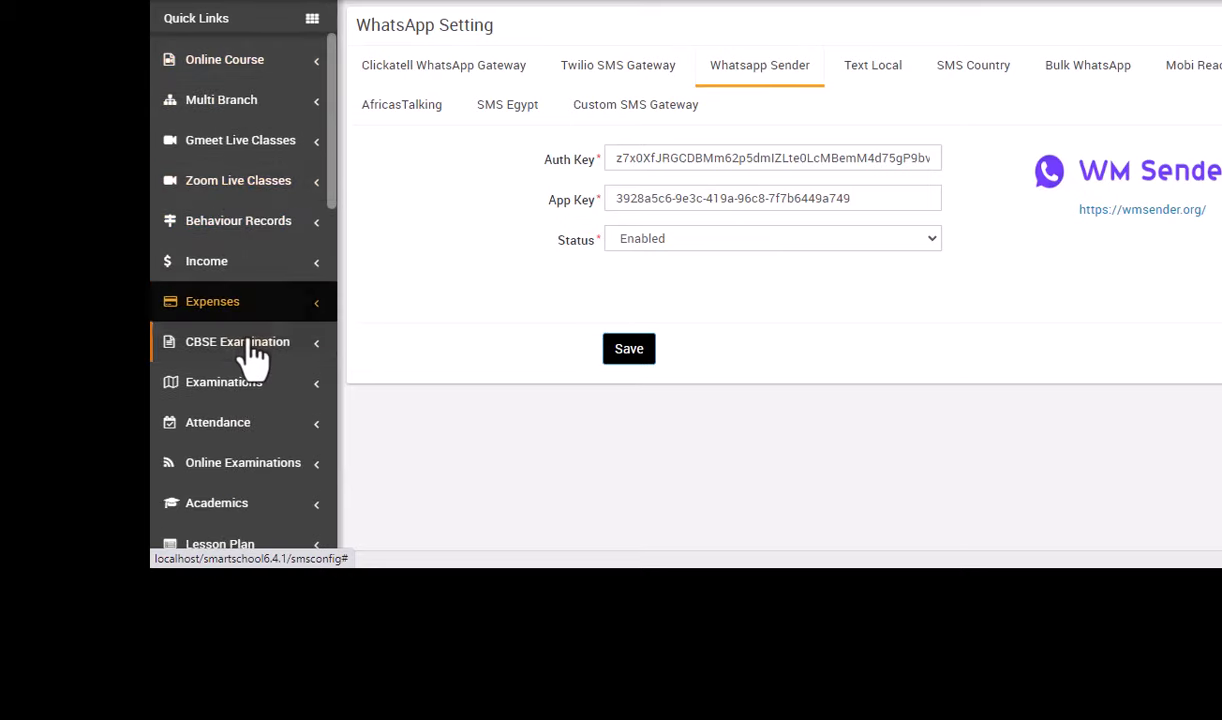
{"action": "scroll", "coordinate": [240, 320], "scroll_direction": "down", "scroll_amount": 2}
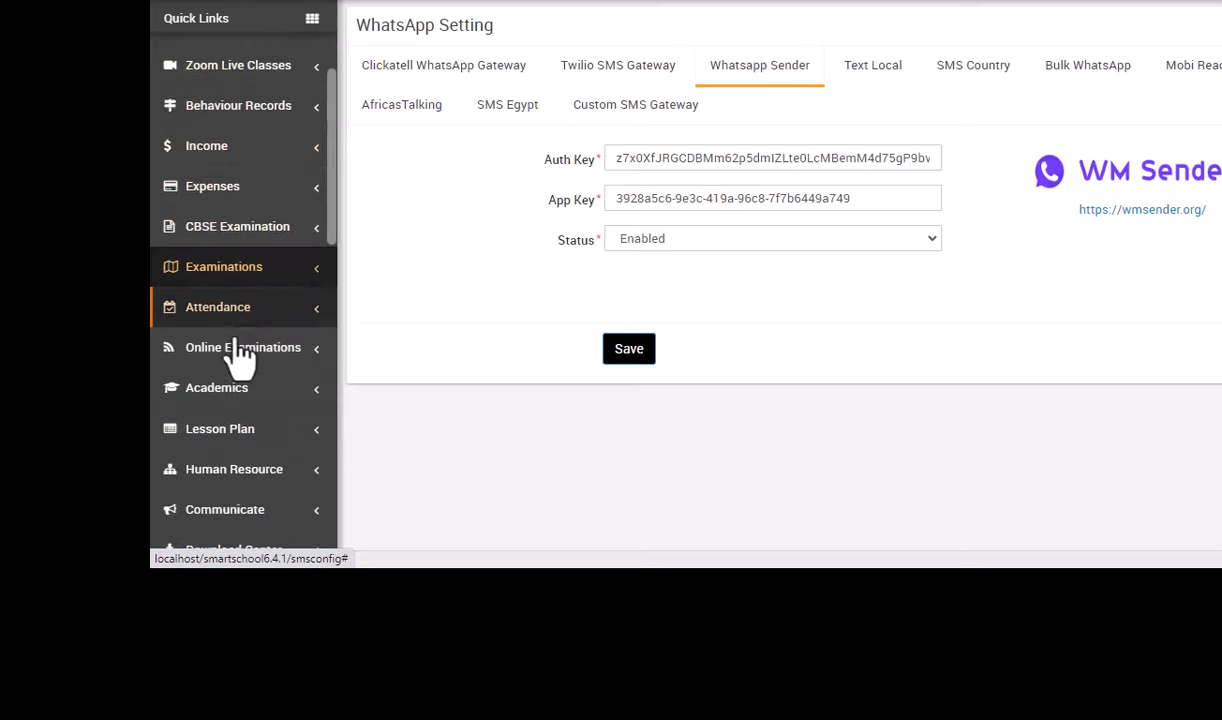
{"action": "scroll", "coordinate": [238, 428], "scroll_direction": "down", "scroll_amount": 3}
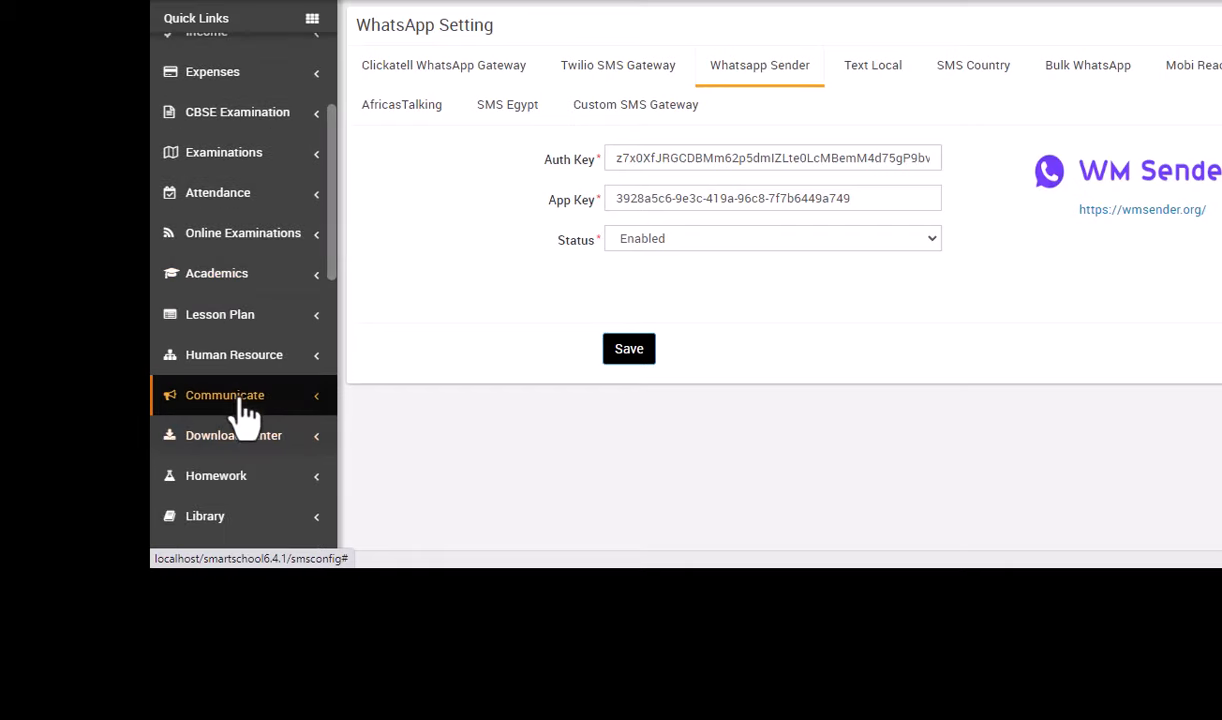
{"action": "left_click", "coordinate": [242, 403]}
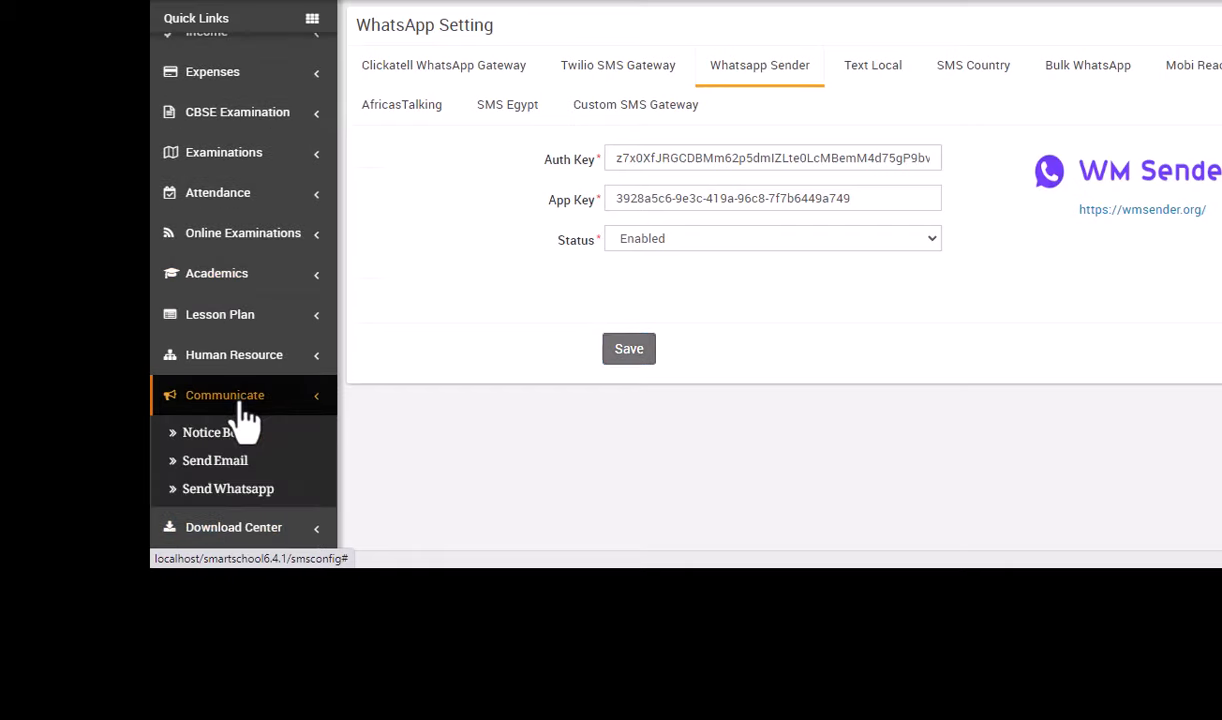
{"action": "left_click", "coordinate": [216, 503]}
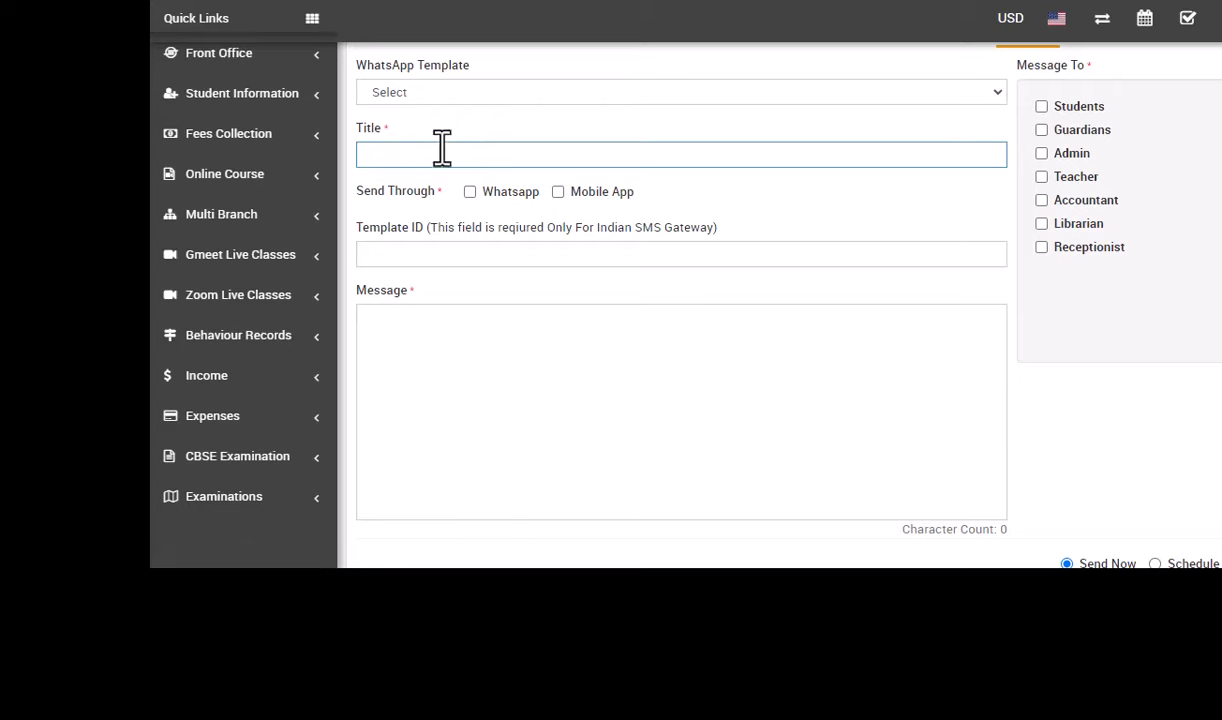
- Send the Online Classes template to Admin through Whatsapp and check the received message in the WhatsApp chat
{"action": "left_click", "coordinate": [430, 92]}
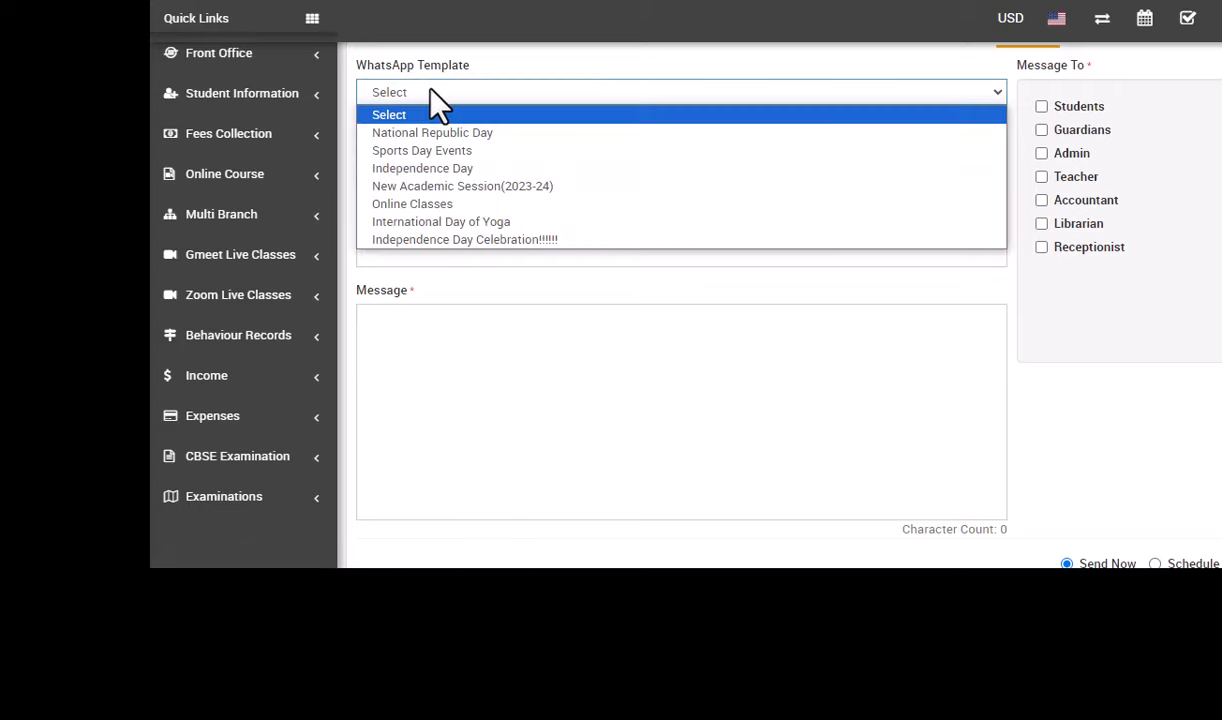
{"action": "left_click", "coordinate": [405, 202]}
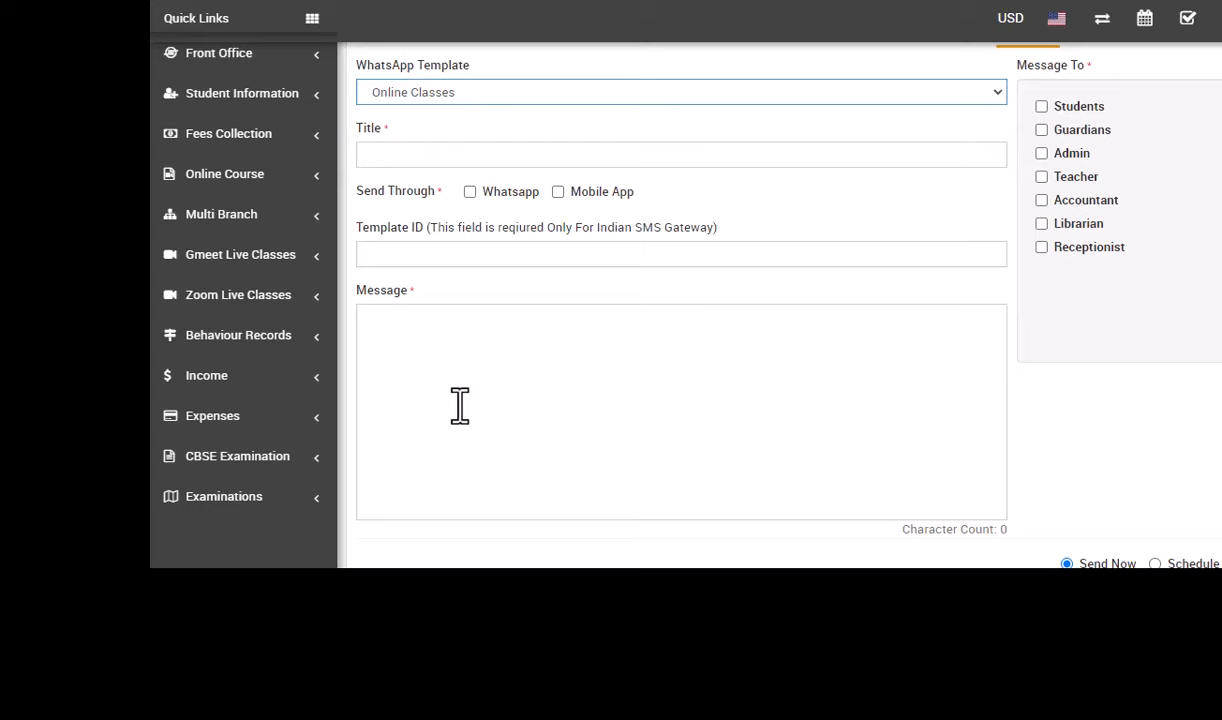
{"action": "left_click", "coordinate": [470, 192]}
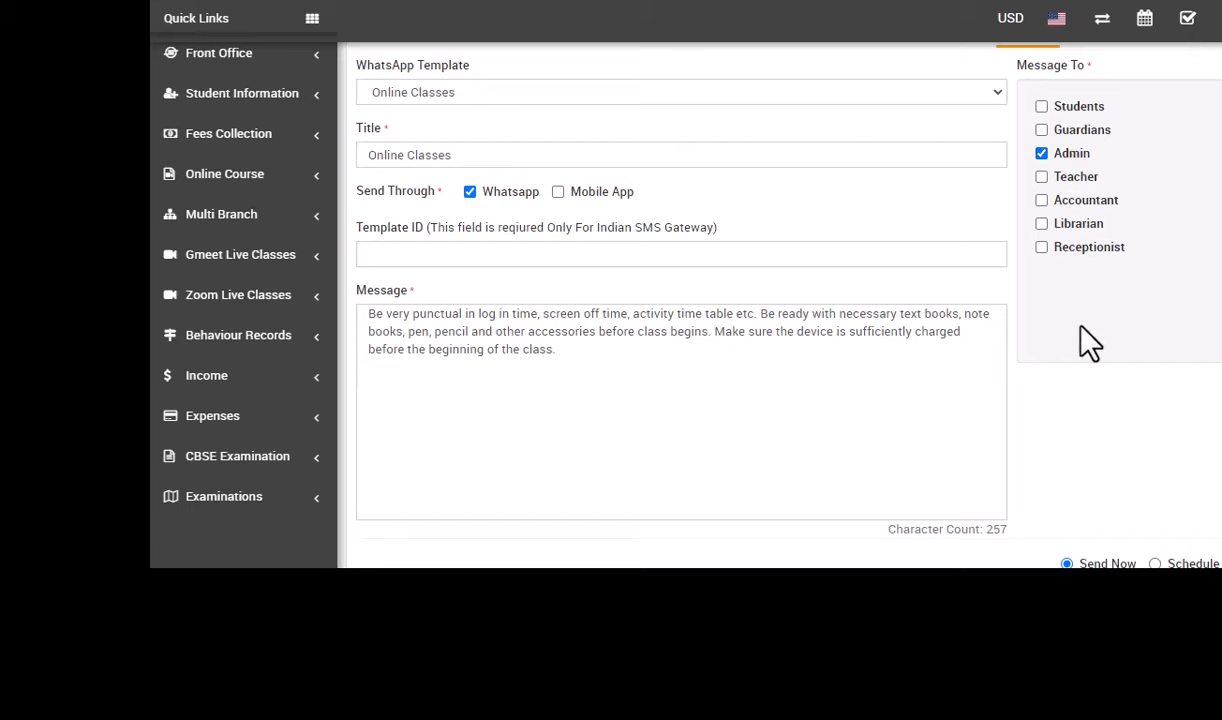
{"action": "scroll", "coordinate": [1129, 395], "scroll_direction": "down", "scroll_amount": 1}
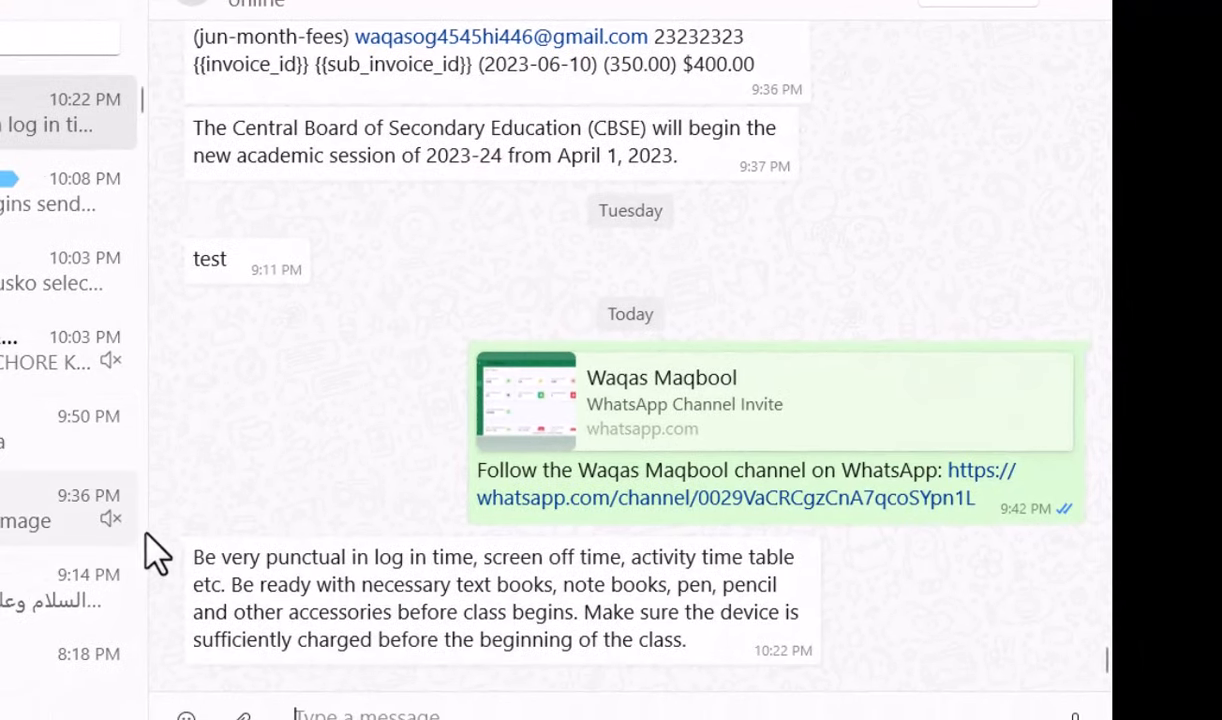
{"action": "left_click_drag", "start_coordinate": [203, 552], "coordinate": [747, 663]}
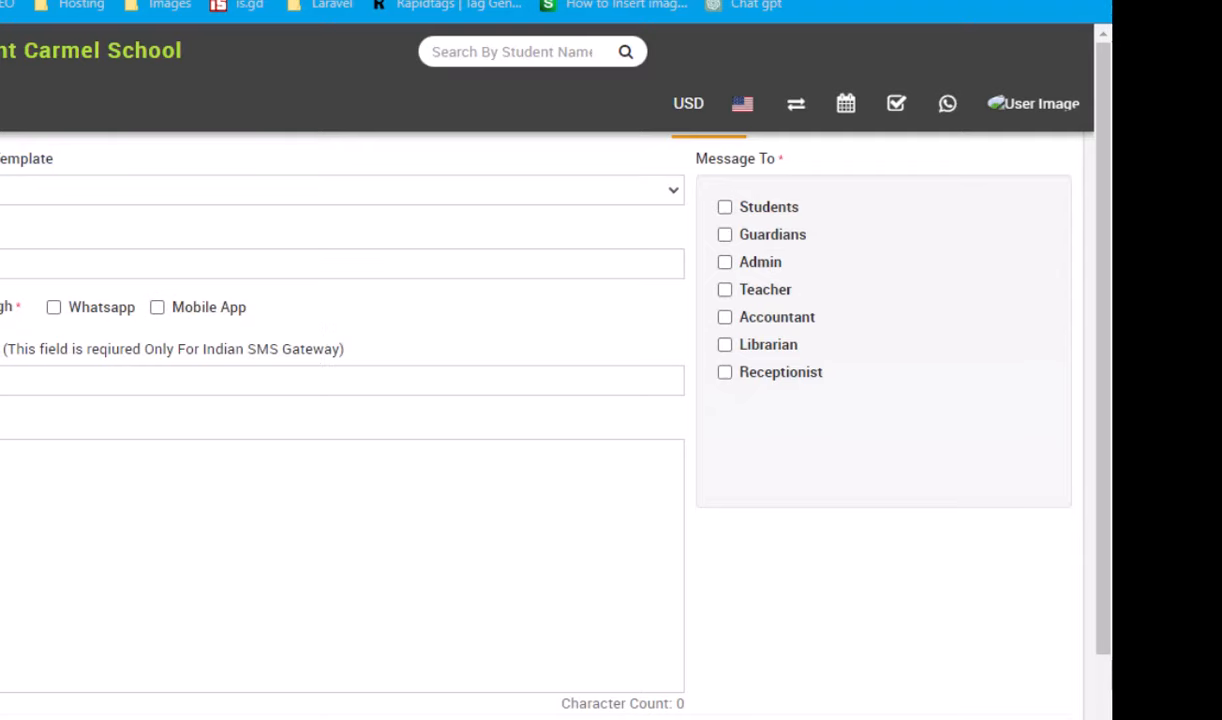
- Compose a Whatsapp message titled "wer" with the text "tretrtert" and submit it
{"action": "left_click", "coordinate": [27, 265]}
{"action": "left_click", "coordinate": [53, 307]}
{"action": "left_click", "coordinate": [30, 512]}
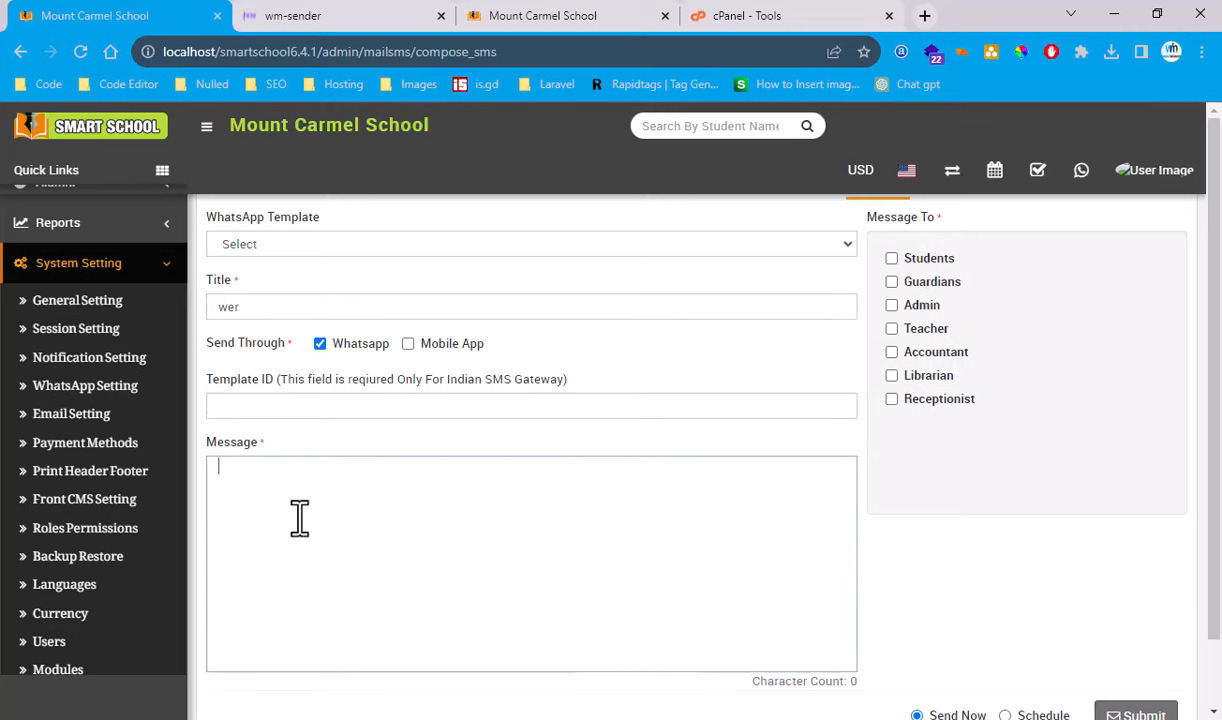
{"action": "type", "text": "tretrtert"}
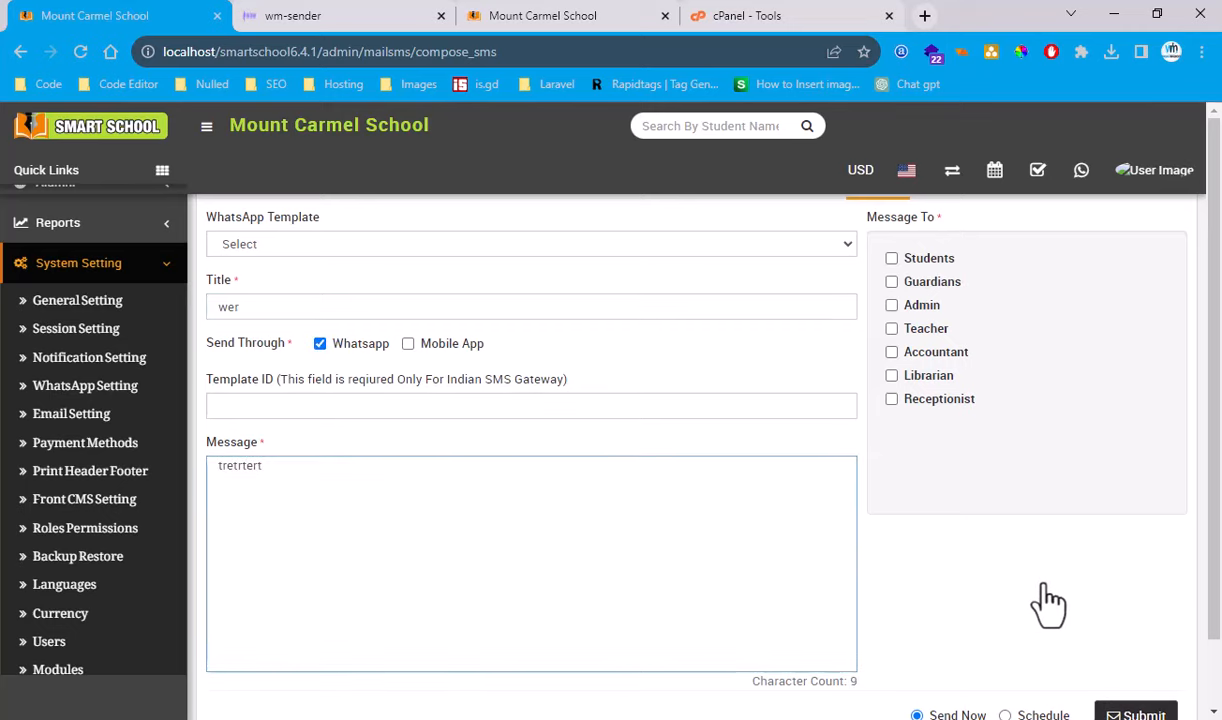
{"action": "scroll", "coordinate": [1049, 605], "scroll_direction": "down", "scroll_amount": 1}
{"action": "left_click", "coordinate": [1136, 640]}
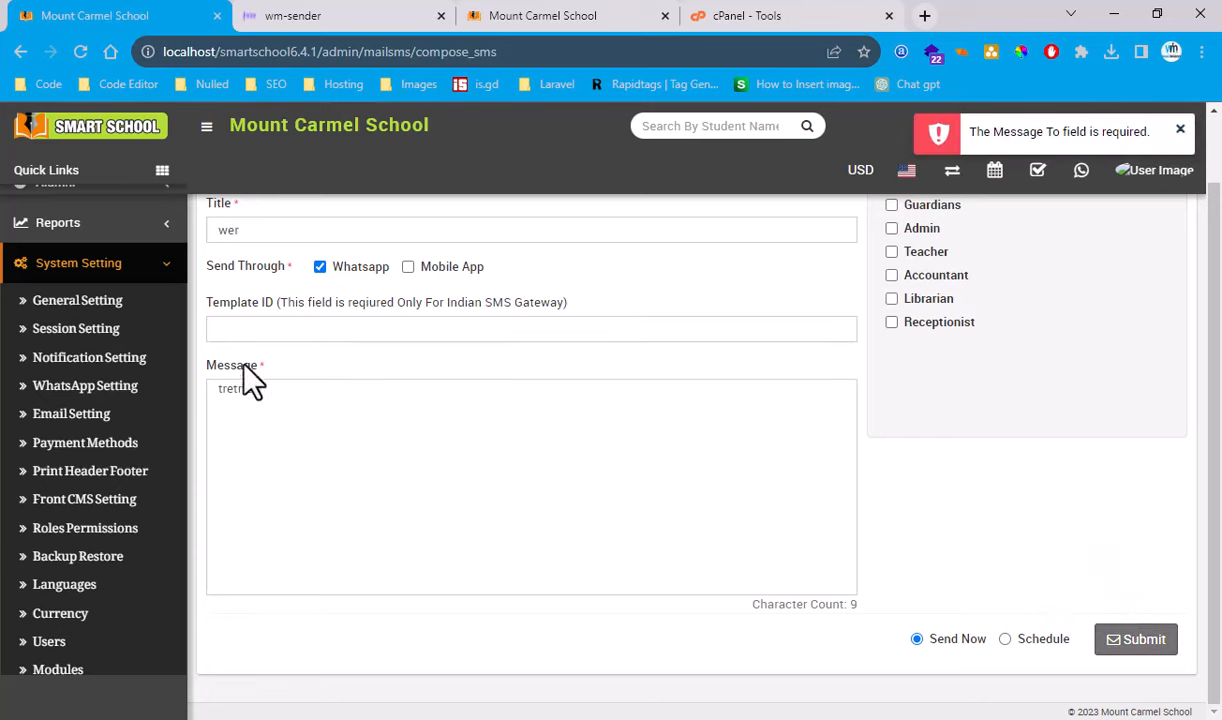
- Choose Admin as the message recipient, send the message, and check its arrival in the WhatsApp chat
{"action": "left_click", "coordinate": [302, 432]}
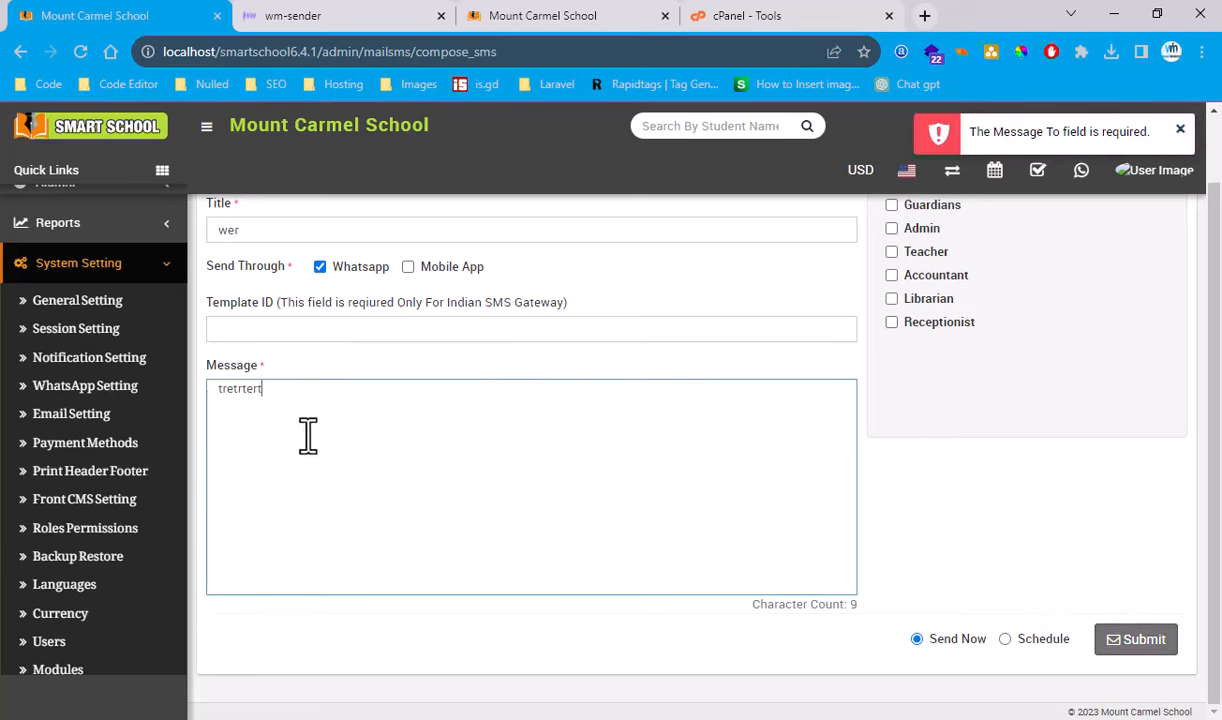
{"action": "left_click", "coordinate": [918, 229]}
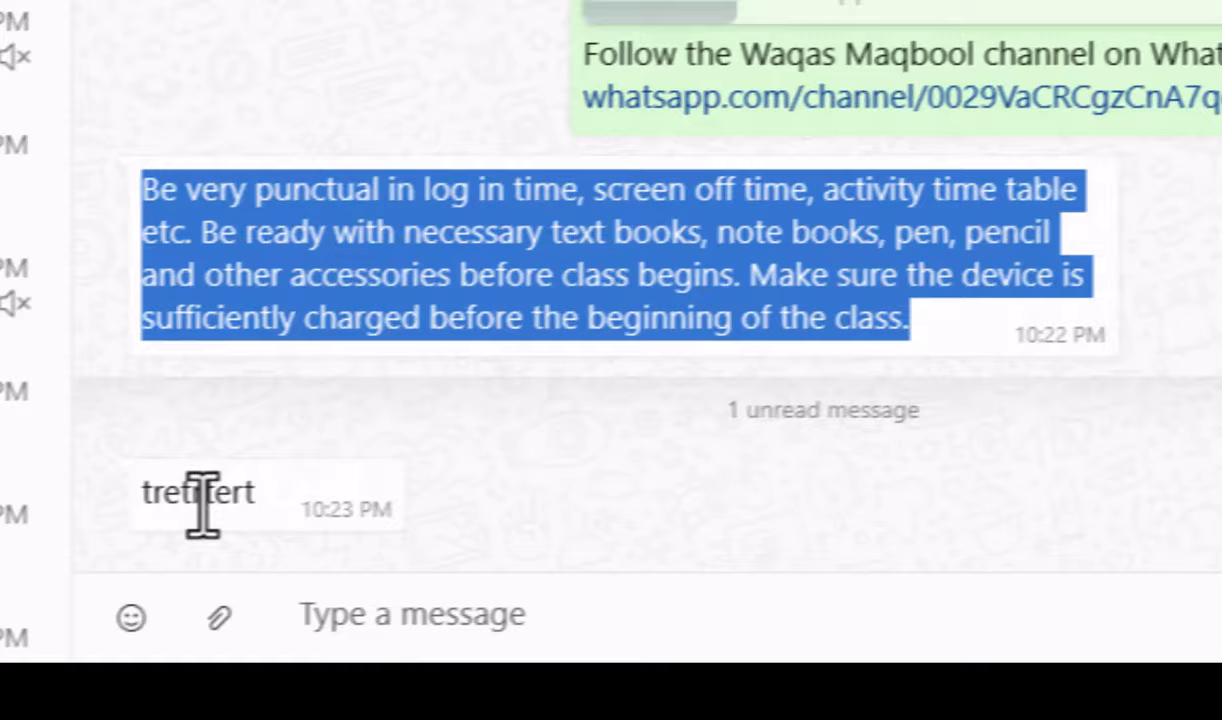
{"action": "left_click", "coordinate": [8, 515]}
{"action": "double_click", "coordinate": [5, 514]}
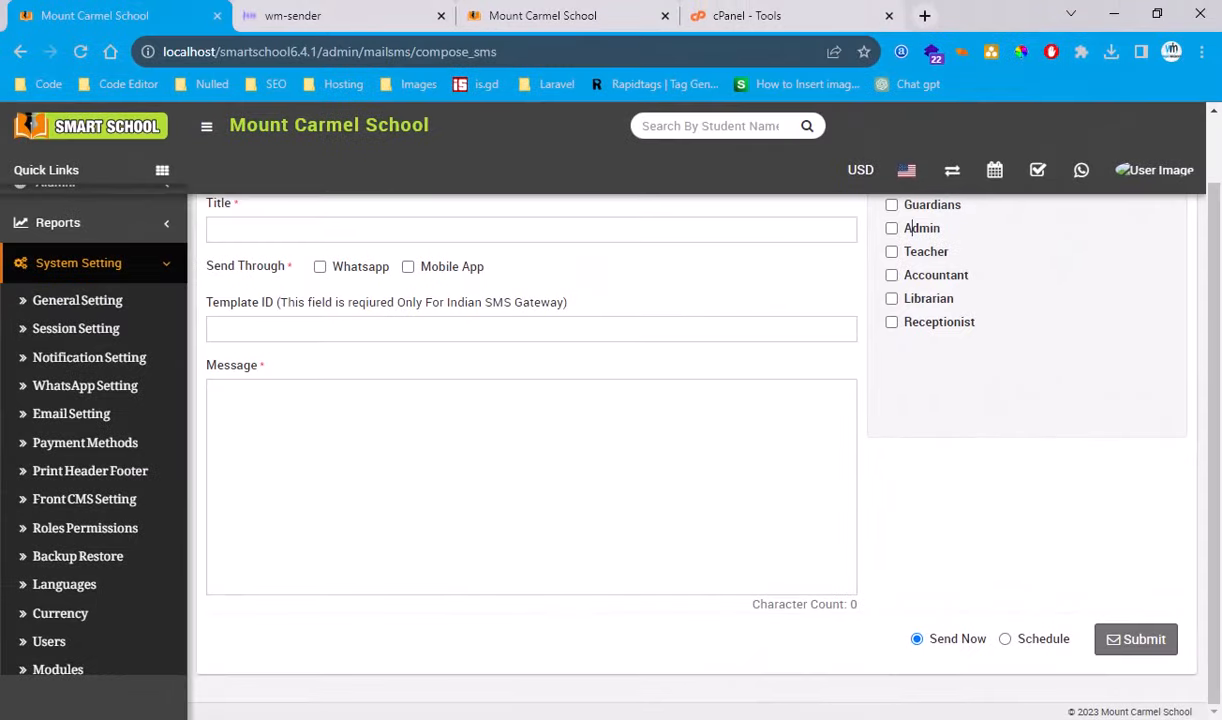
- Open the Collect Fees page of the Fees Collection module in Smart School
{"action": "scroll", "coordinate": [85, 350], "scroll_direction": "up", "scroll_amount": 10}
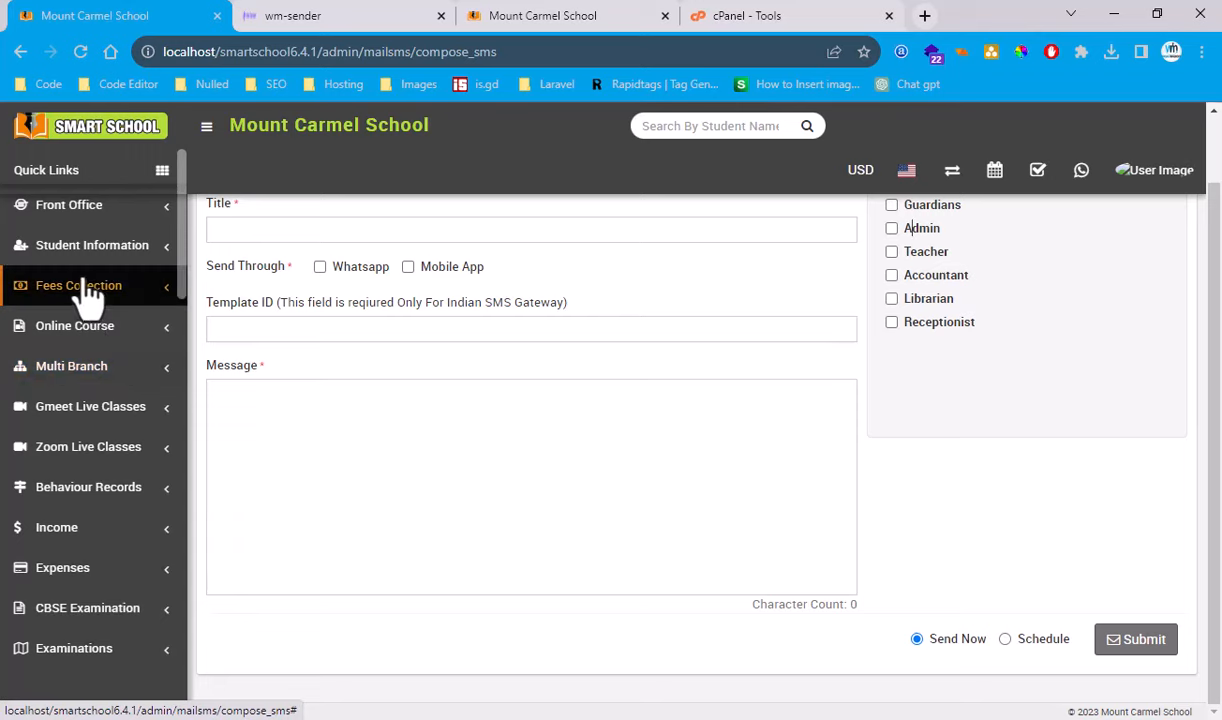
{"action": "left_click", "coordinate": [88, 290]}
{"action": "left_click", "coordinate": [36, 325]}
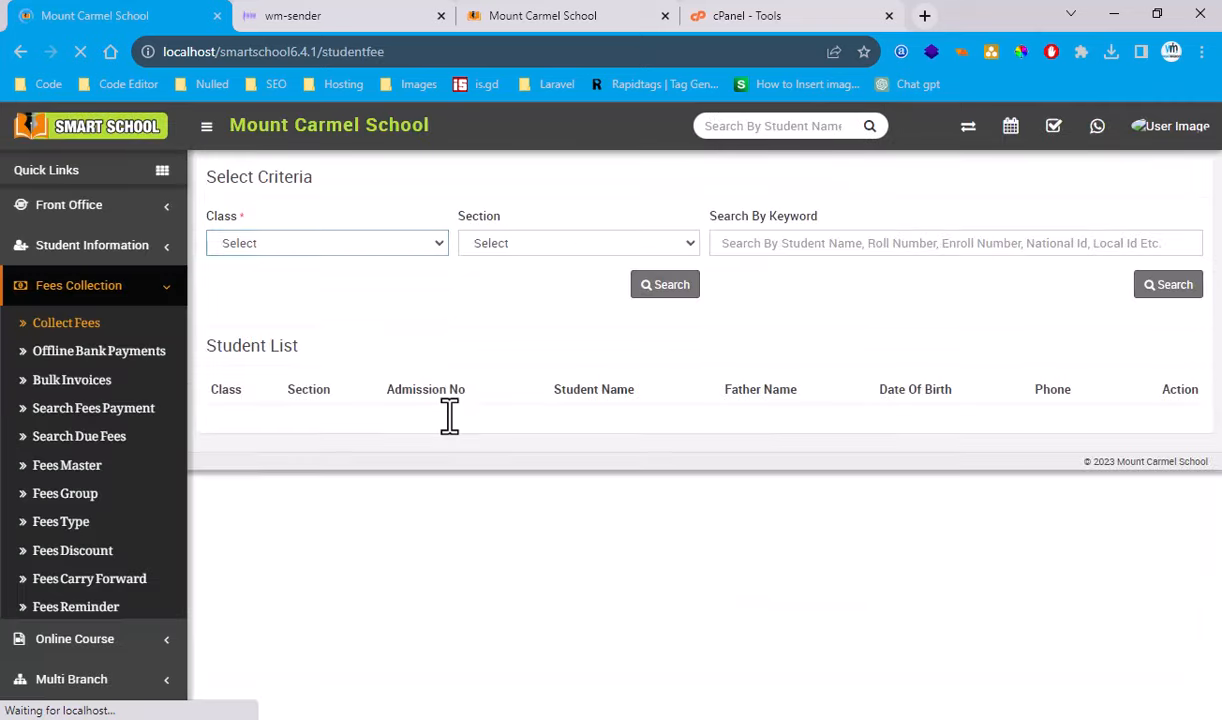
- Search for the Class 2 students on the fee collection page
{"action": "left_click", "coordinate": [317, 240]}
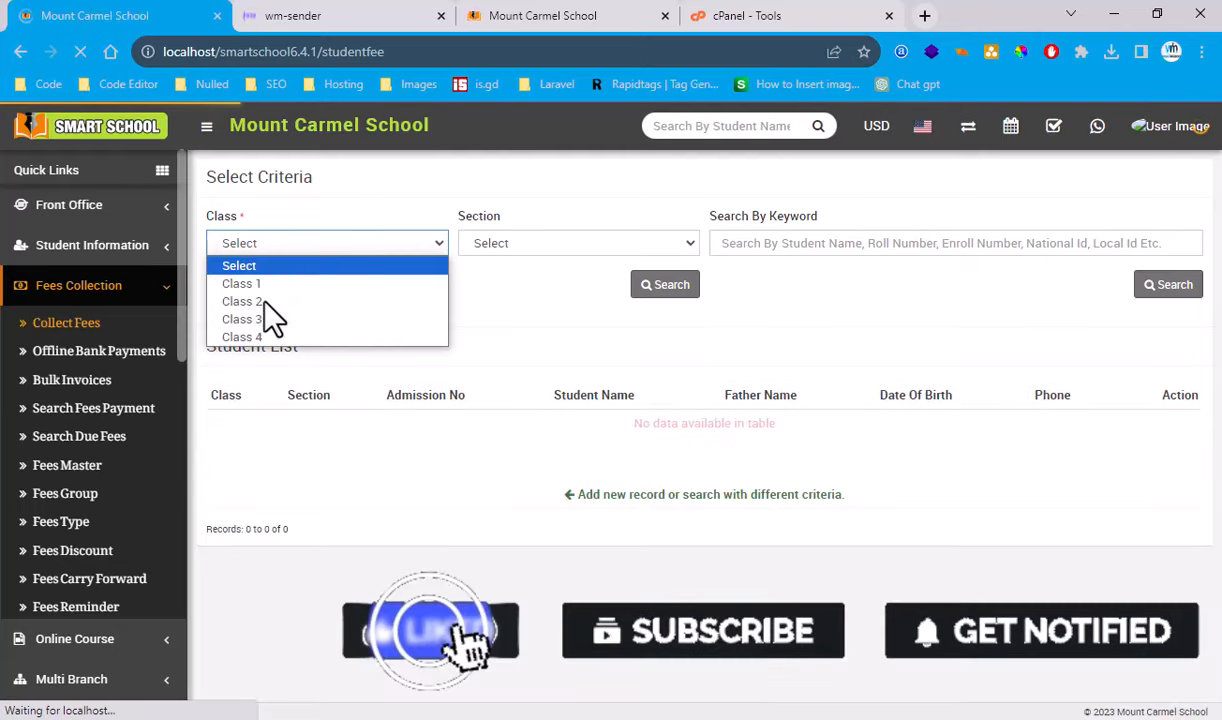
{"action": "left_click", "coordinate": [265, 303]}
{"action": "left_click", "coordinate": [276, 250]}
{"action": "left_click", "coordinate": [650, 248]}
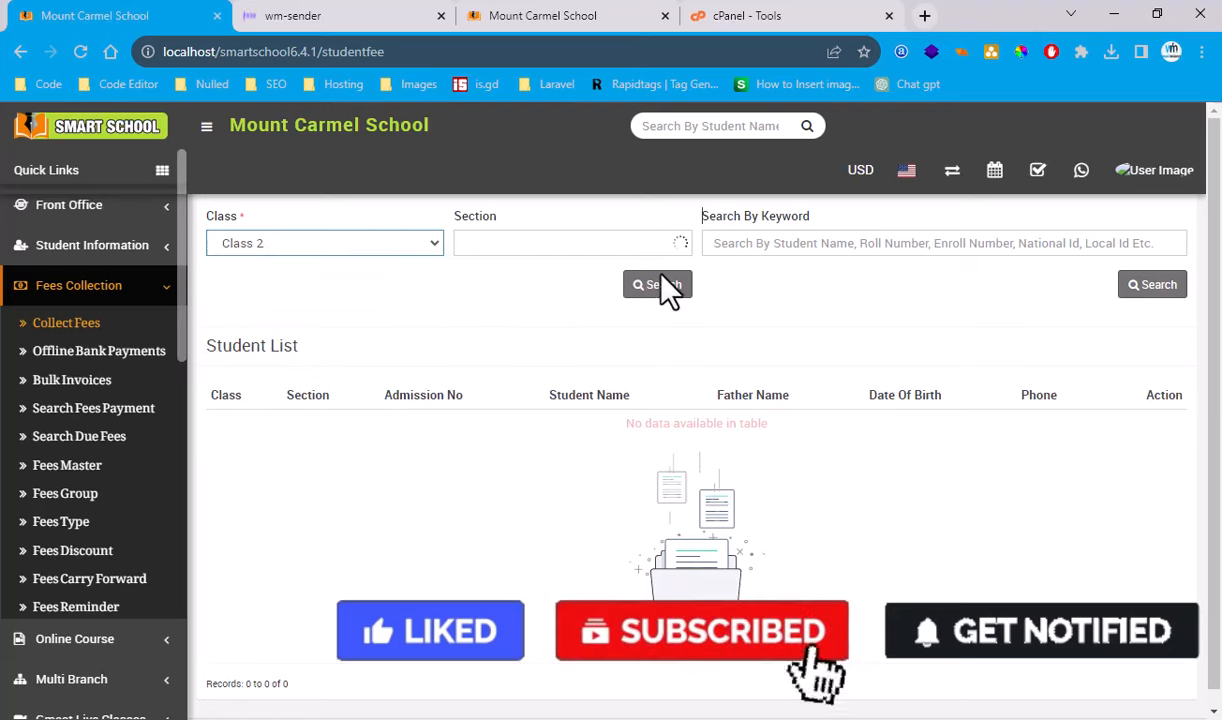
{"action": "left_click", "coordinate": [664, 286]}
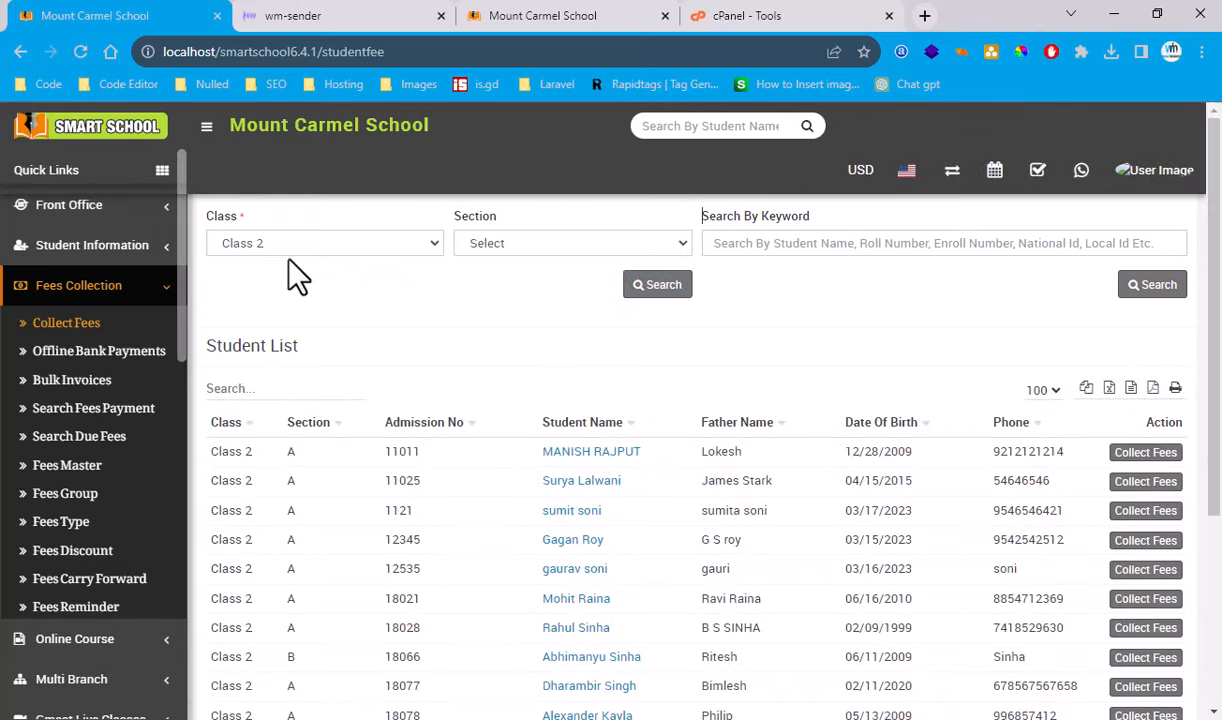
- Search for the Class 1 students and open the fee collection record of the test student
{"action": "left_click", "coordinate": [273, 243]}
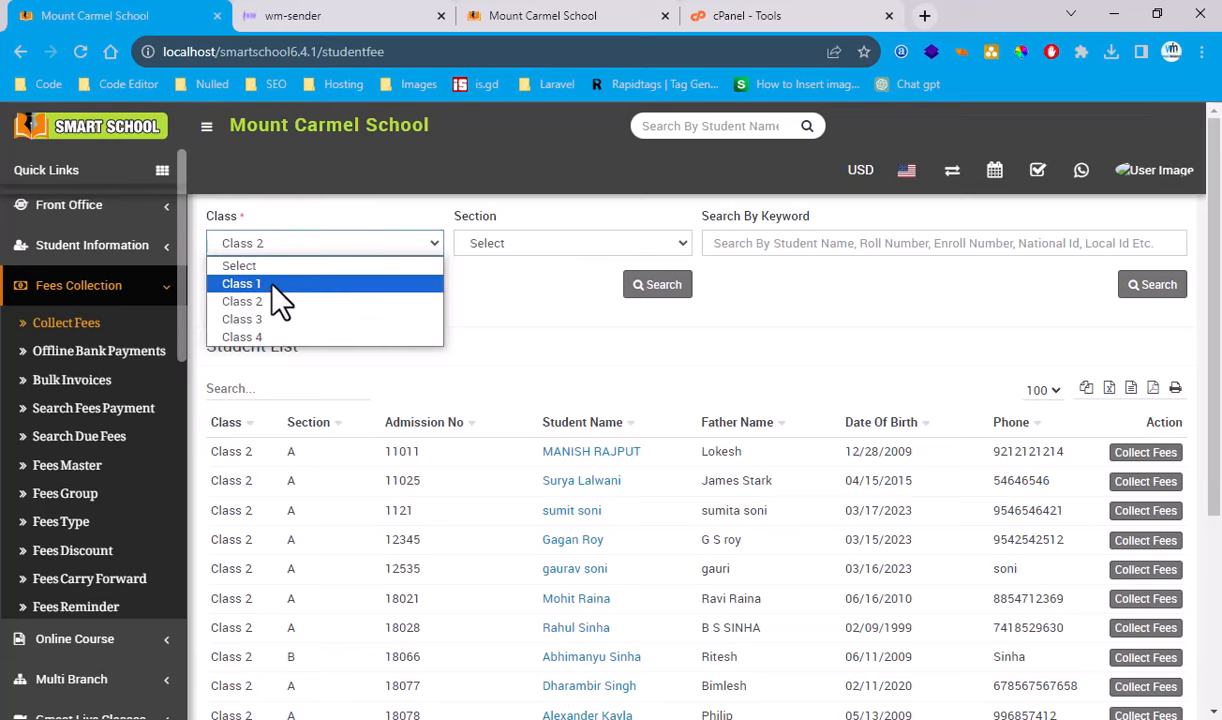
{"action": "left_click", "coordinate": [272, 282]}
{"action": "left_click", "coordinate": [643, 290]}
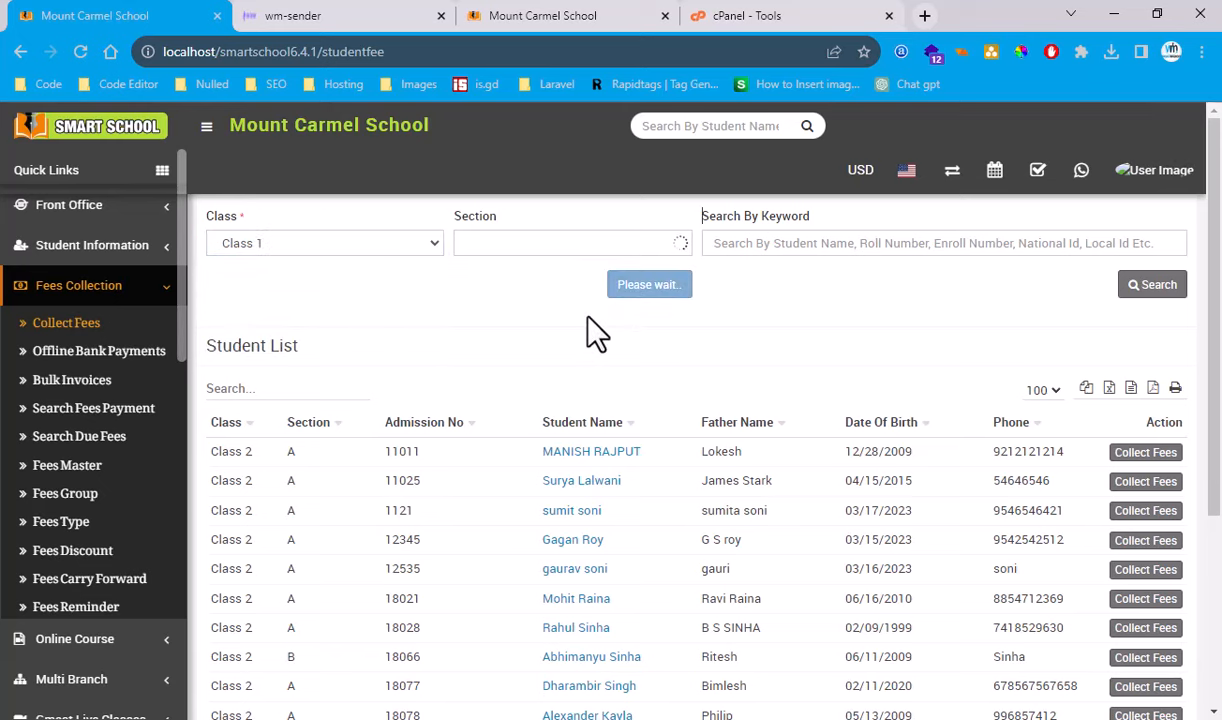
{"action": "left_click", "coordinate": [1158, 604]}
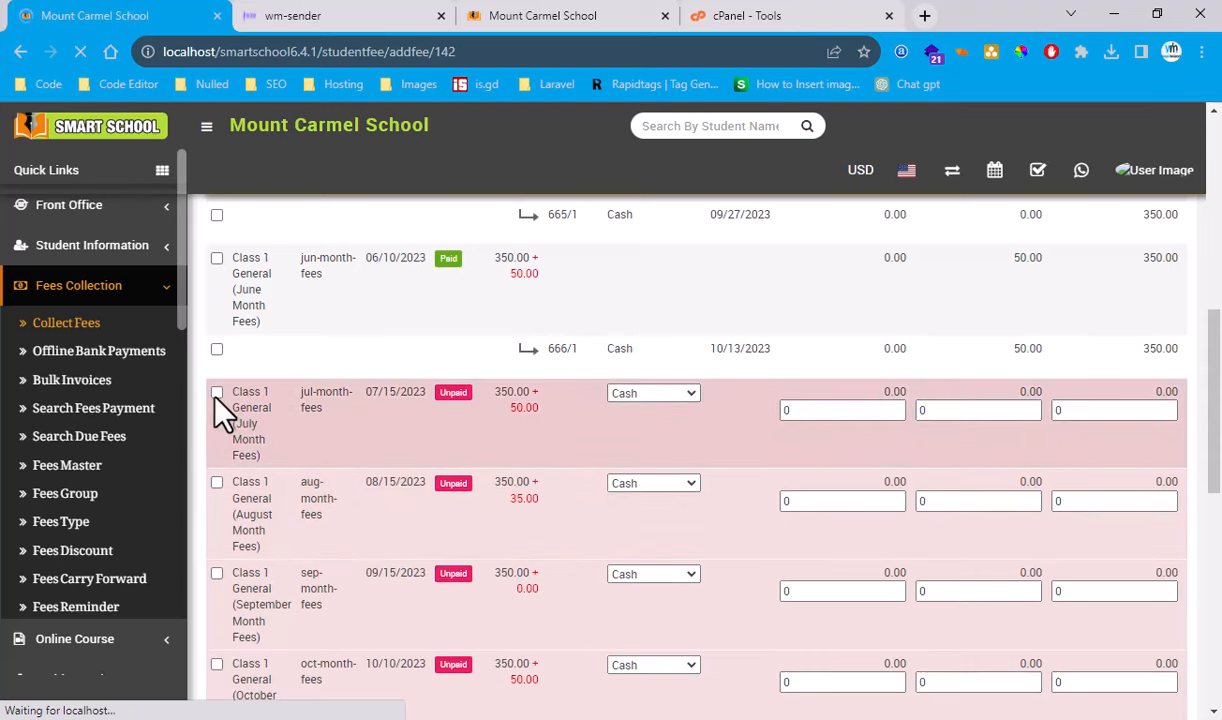
- Select the Class 1 General July month fees and collect the selected fees
{"action": "left_click", "coordinate": [217, 393]}
{"action": "scroll", "coordinate": [306, 436], "scroll_direction": "up", "scroll_amount": 10}
{"action": "left_click", "coordinate": [405, 366]}
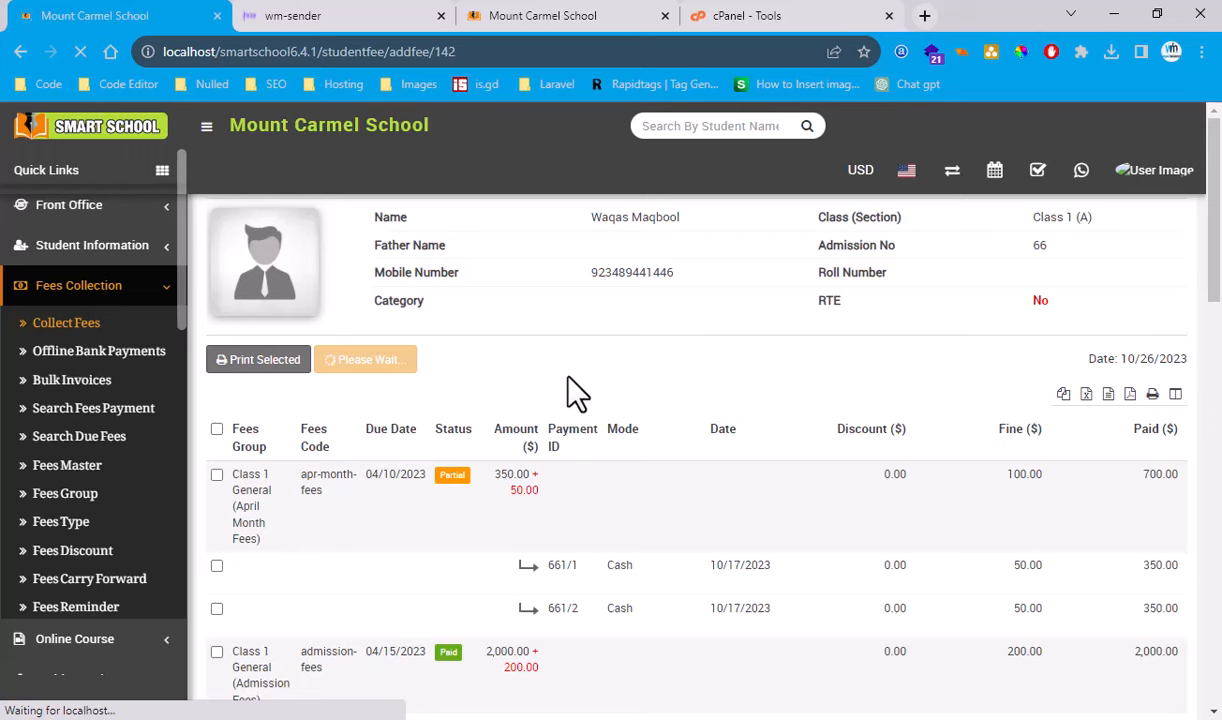
{"action": "scroll", "coordinate": [543, 497], "scroll_direction": "down", "scroll_amount": 3}
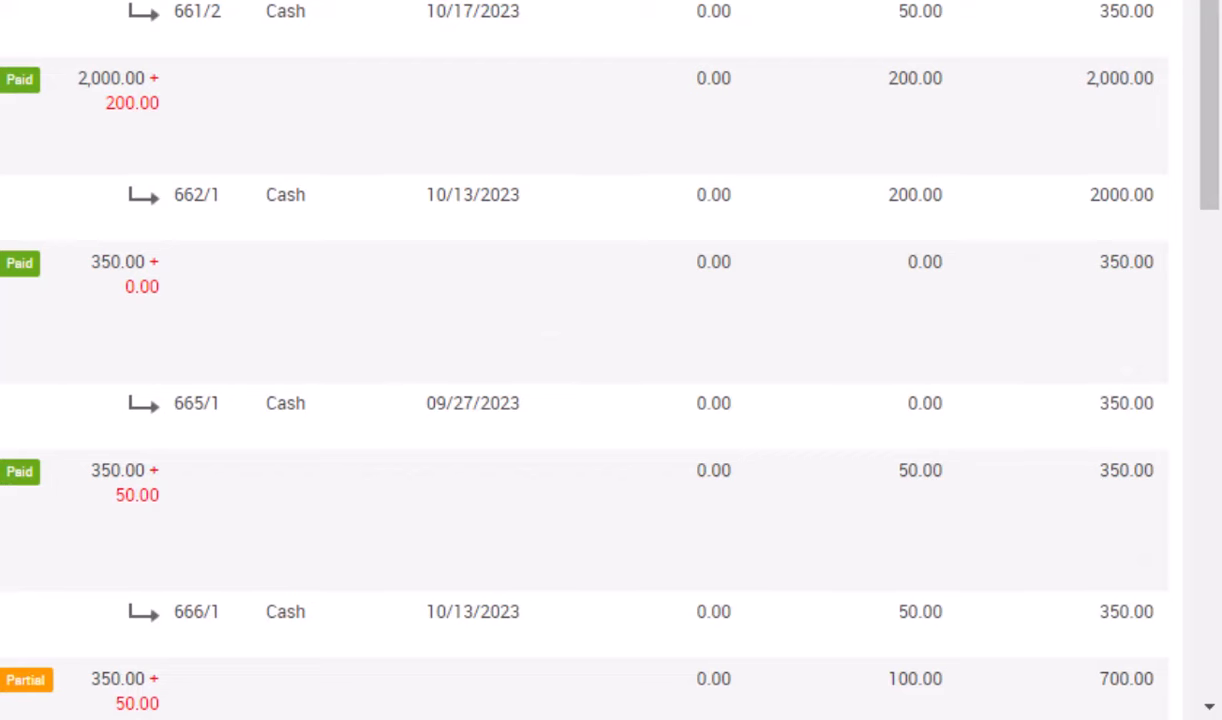
- Open the Notification Setting page and review which events use Whatsapp as a destination
{"action": "scroll", "coordinate": [584, 360], "scroll_direction": "down", "scroll_amount": 10}
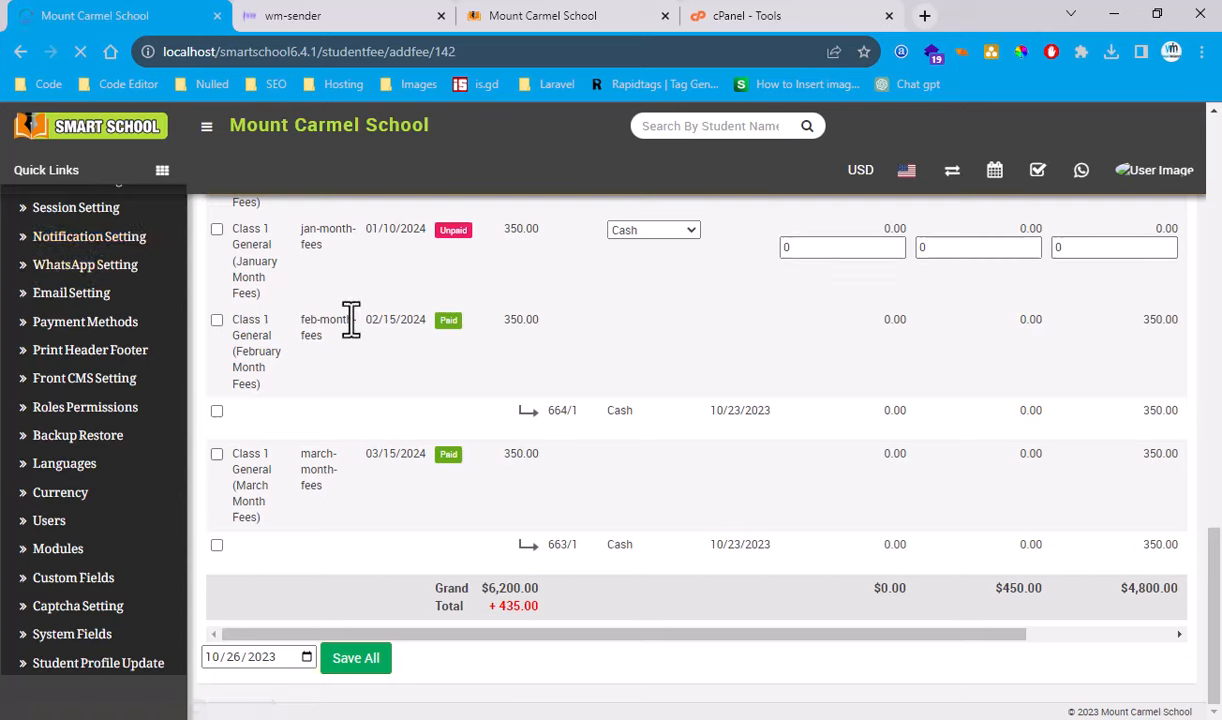
{"action": "left_click", "coordinate": [58, 242]}
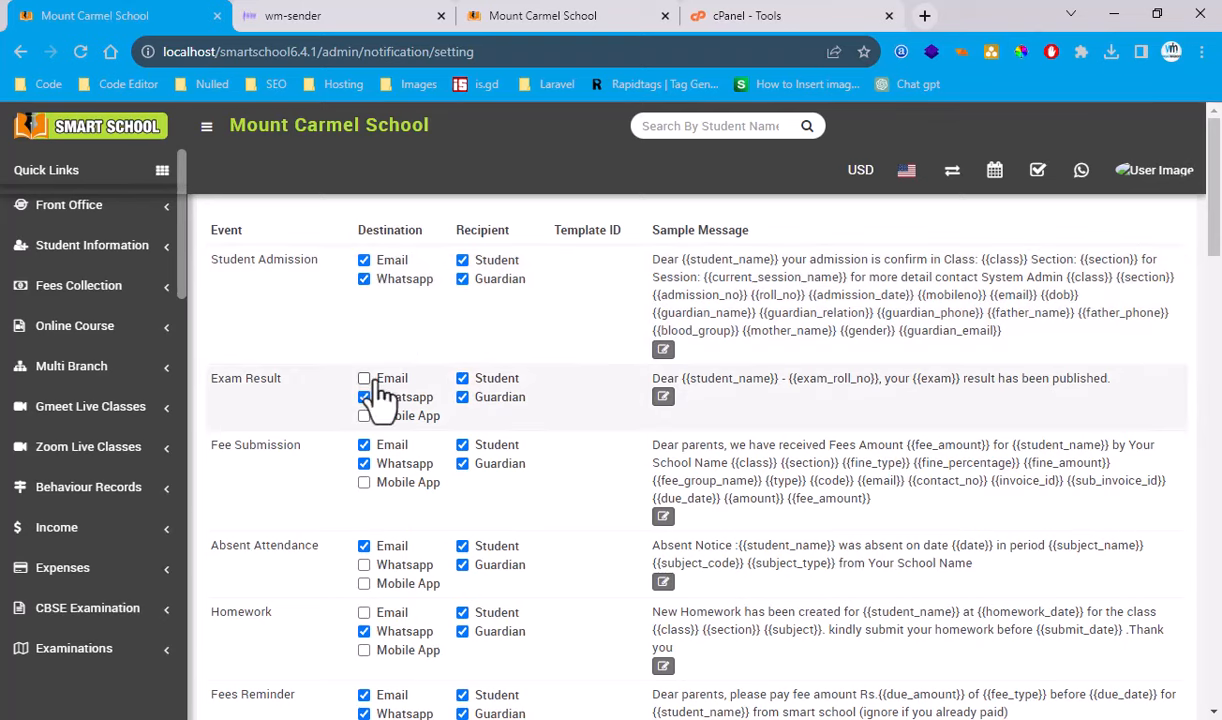
{"action": "scroll", "coordinate": [350, 440], "scroll_direction": "down", "scroll_amount": 6}
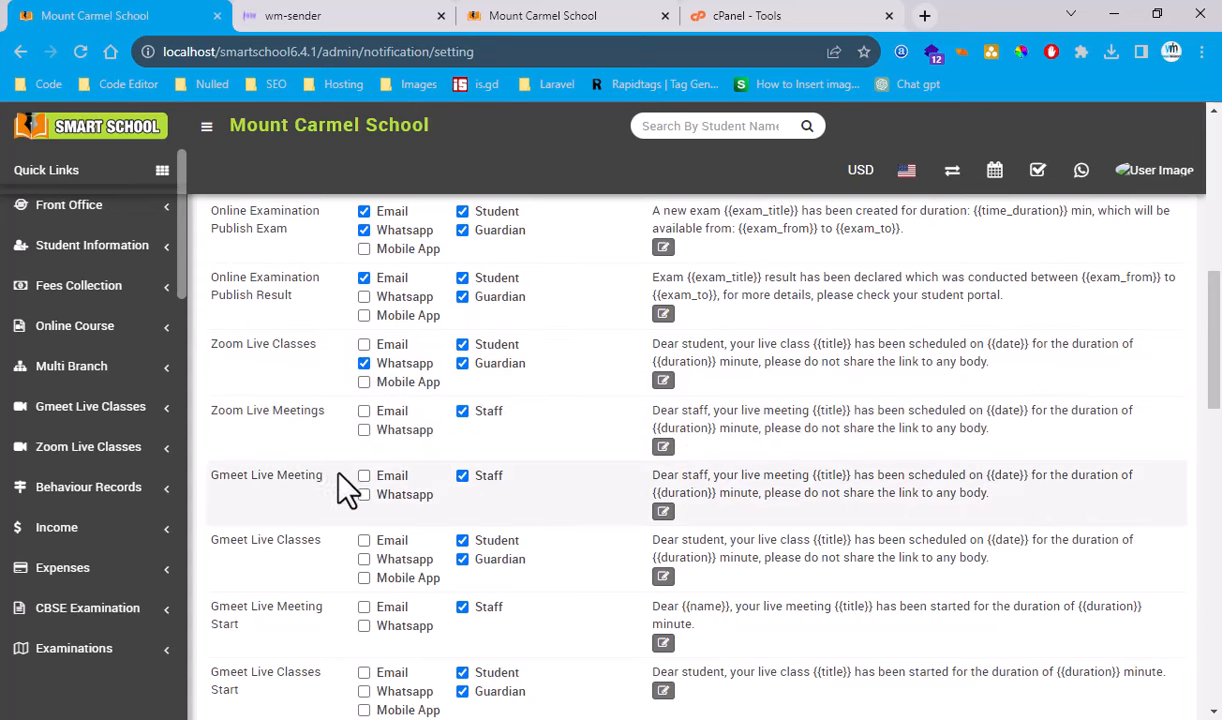
{"action": "scroll", "coordinate": [346, 491], "scroll_direction": "down", "scroll_amount": 10}
{"action": "scroll", "coordinate": [590, 600], "scroll_direction": "up", "scroll_amount": 8}
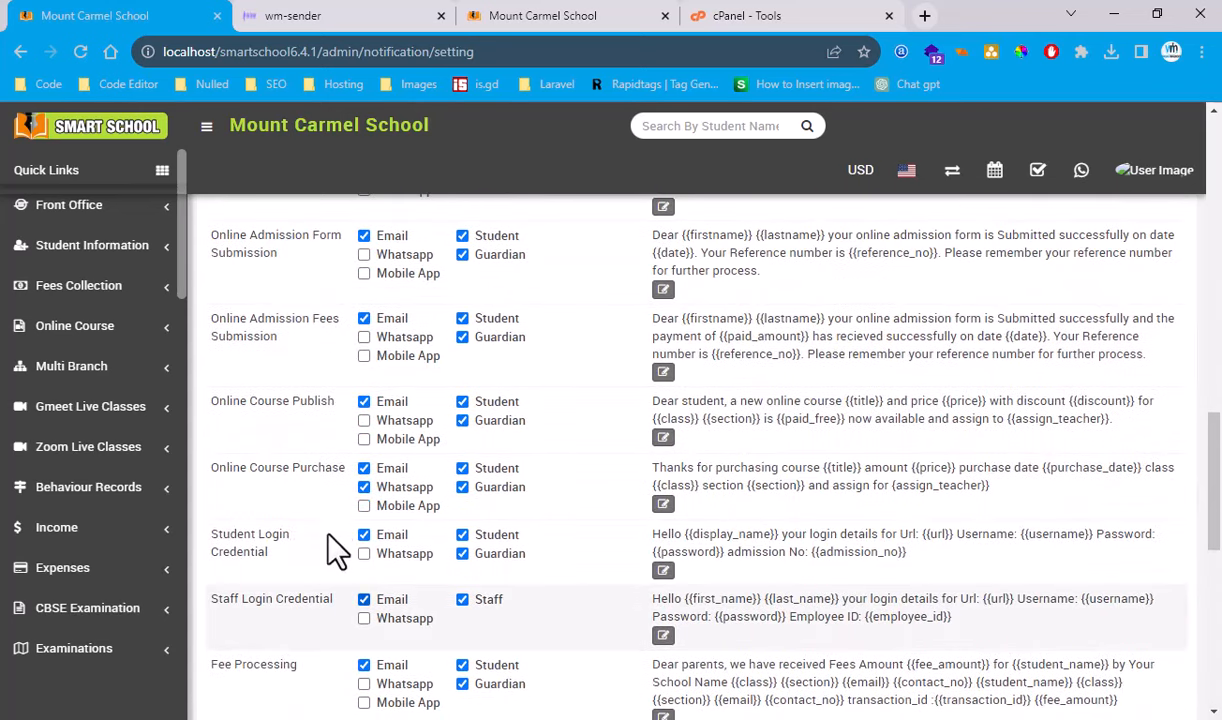